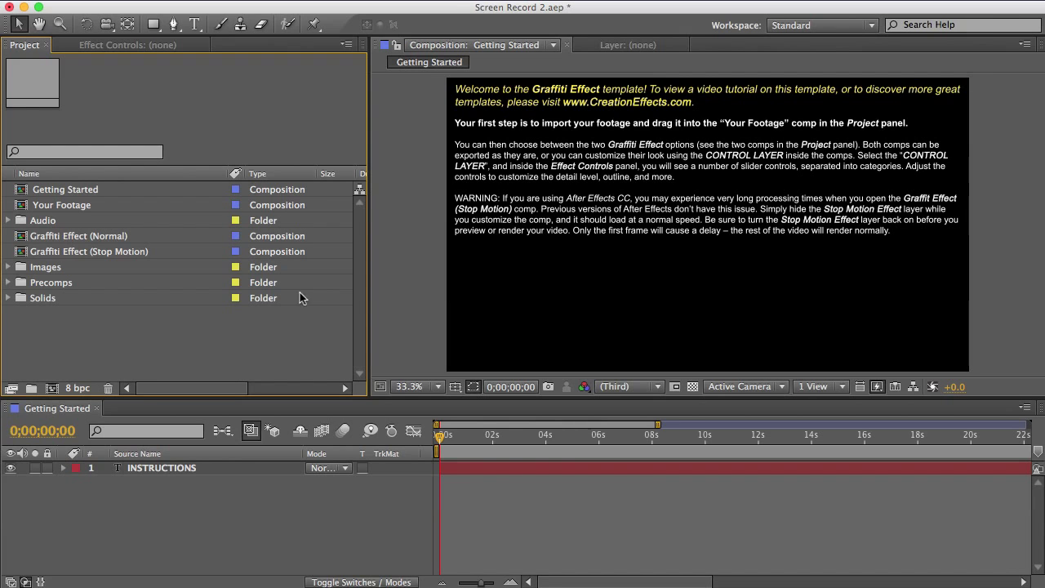
Select the Your Footage composition in the Project panel
{"action": "left_click", "coordinate": [72, 209]}
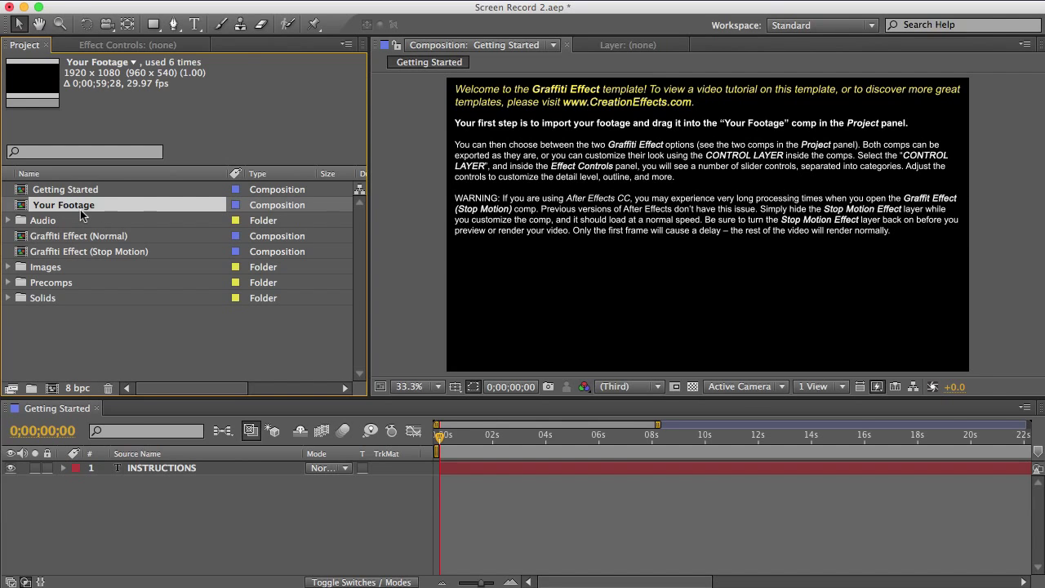
Import Skateboarding on Street.mov and drop it into the Your Footage composition
{"action": "left_click", "coordinate": [65, 1]}
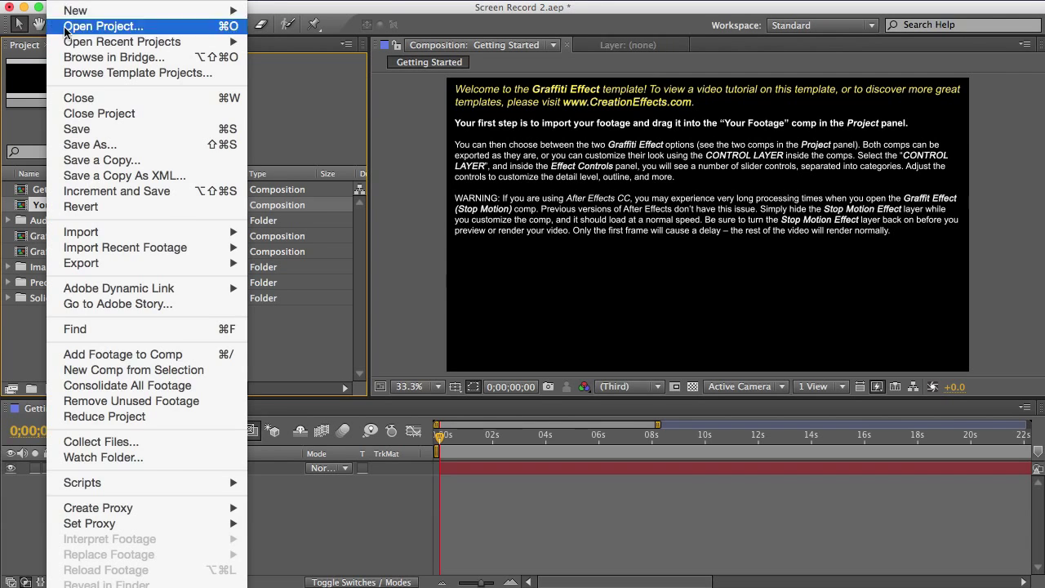
{"action": "mouse_move", "coordinate": [191, 234]}
{"action": "left_click", "coordinate": [281, 233]}
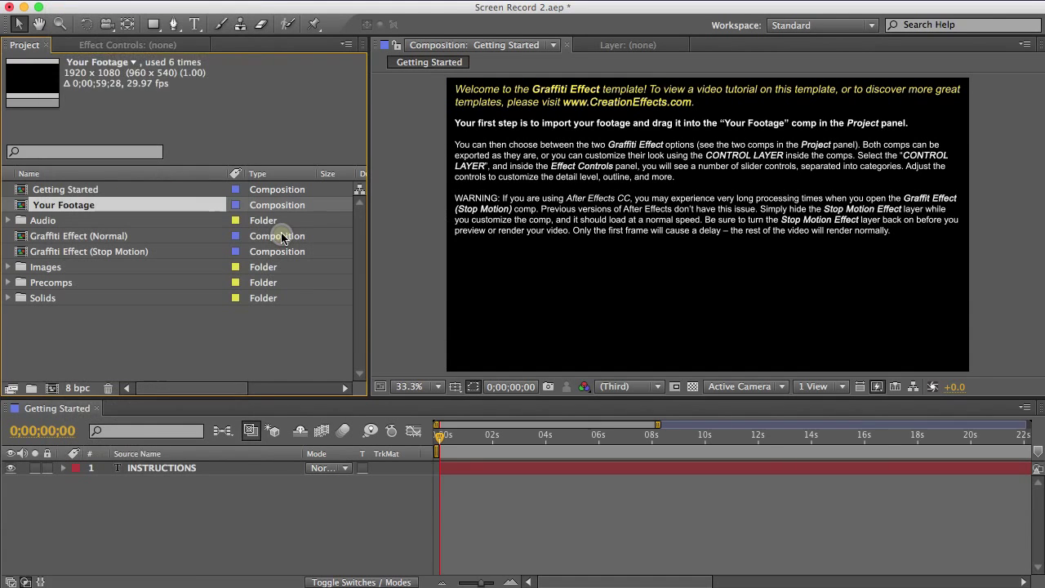
{"action": "left_click_drag", "start_coordinate": [864, 150], "coordinate": [398, 5]}
{"action": "left_click", "coordinate": [762, 65]}
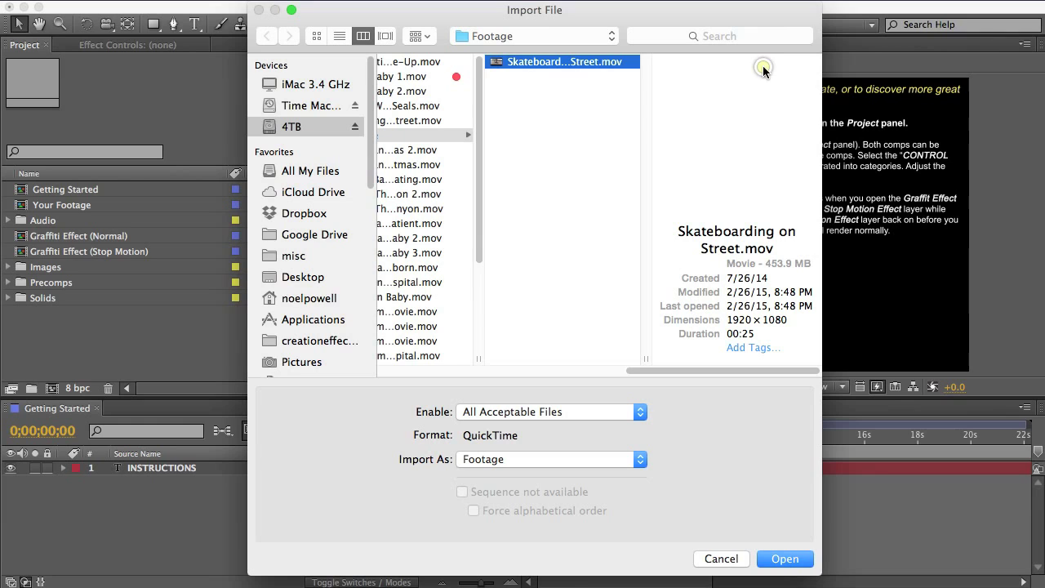
{"action": "left_click", "coordinate": [784, 560]}
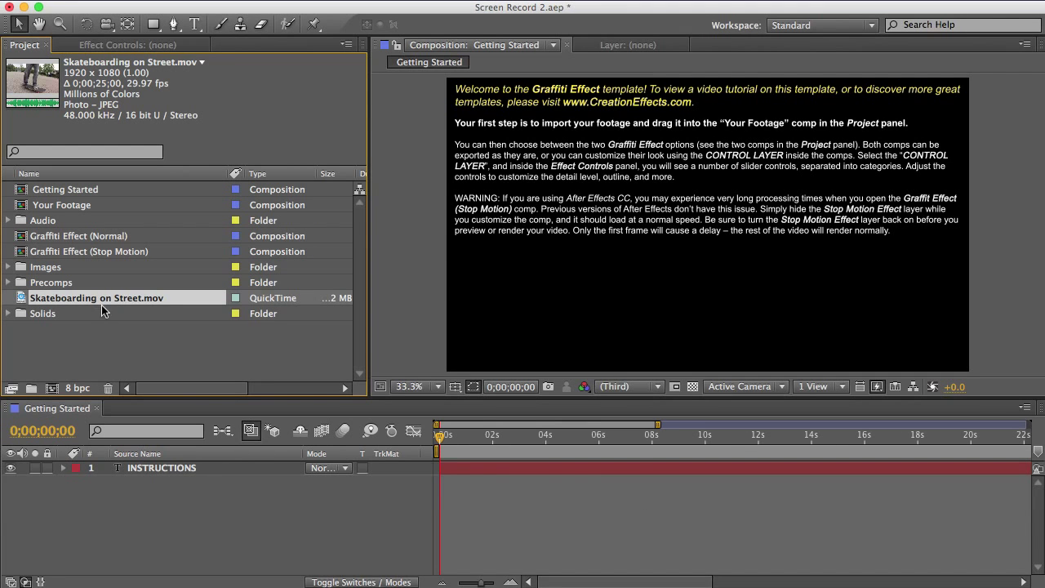
{"action": "left_click_drag", "start_coordinate": [91, 300], "coordinate": [61, 208]}
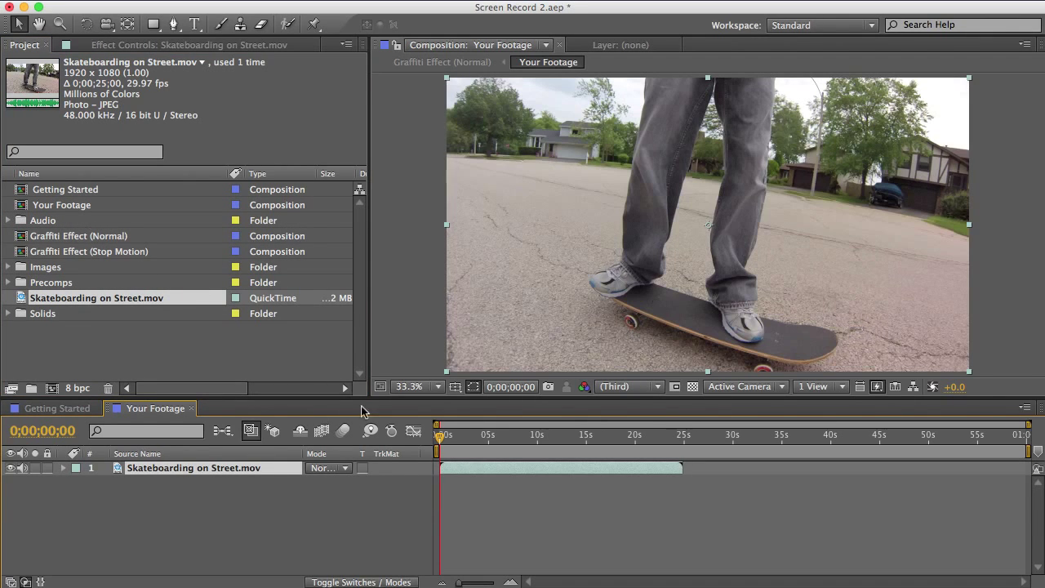
{"action": "mouse_move", "coordinate": [442, 441]}
{"action": "left_mouse_down"}
{"action": "mouse_move", "coordinate": [486, 437]}
{"action": "mouse_move", "coordinate": [427, 436]}
{"action": "left_mouse_up"}
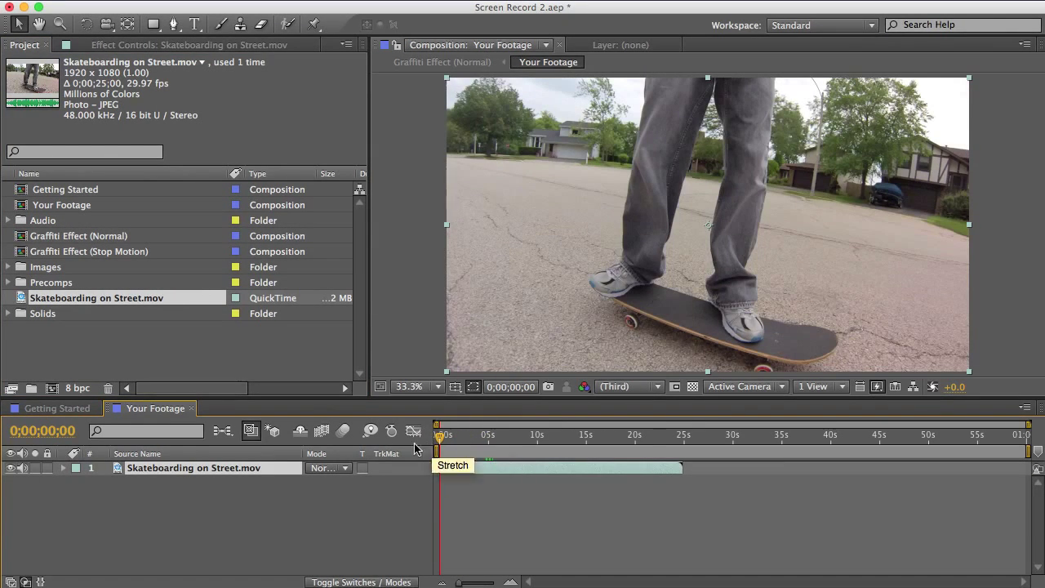
Nest Graffiti Effect (Normal) into the Stop Motion comp and trim it to end at 0;00;03;29
{"action": "left_click", "coordinate": [72, 237]}
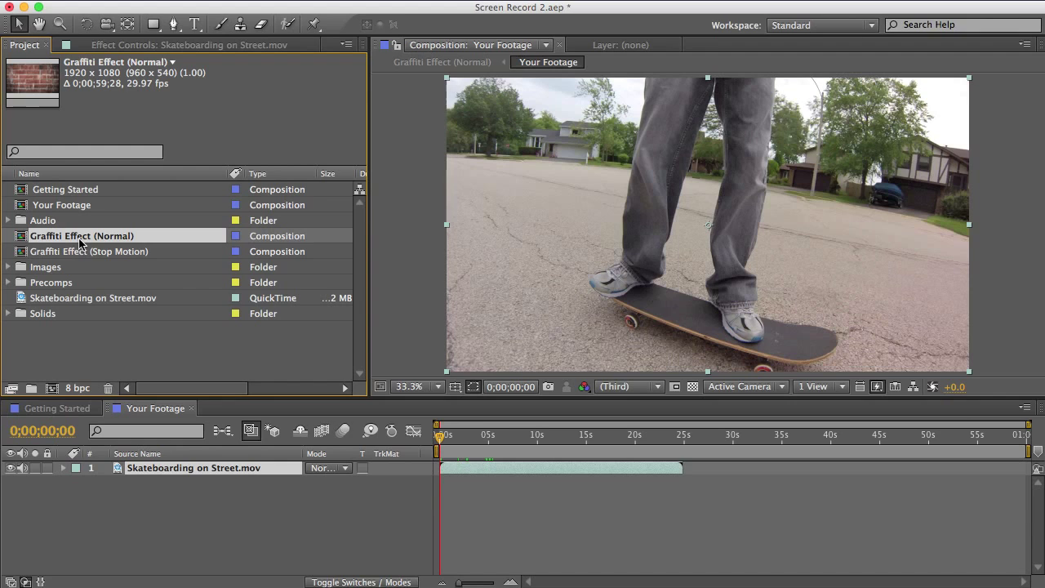
{"action": "left_click", "coordinate": [80, 252]}
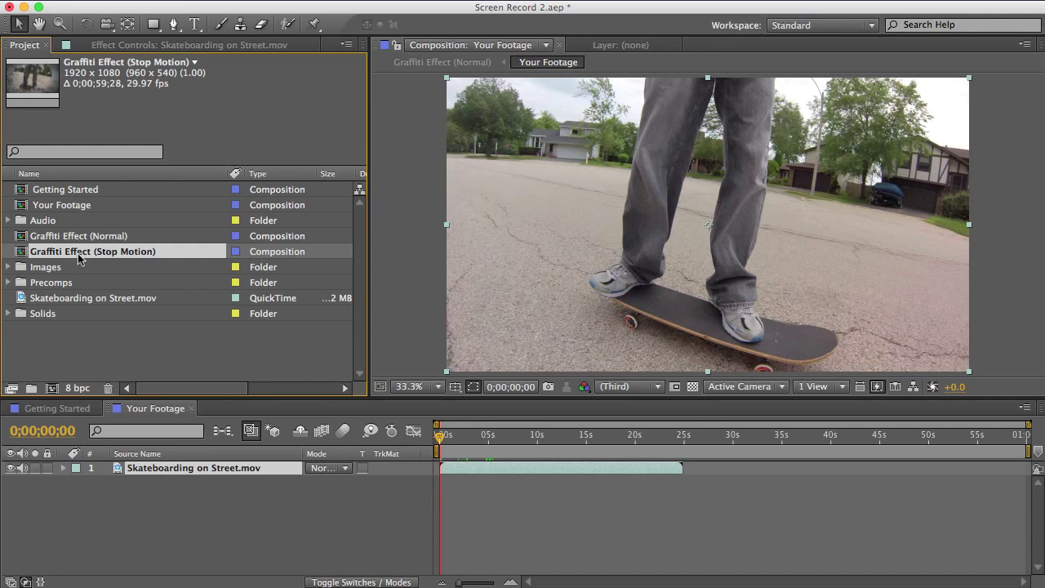
{"action": "left_click", "coordinate": [73, 236]}
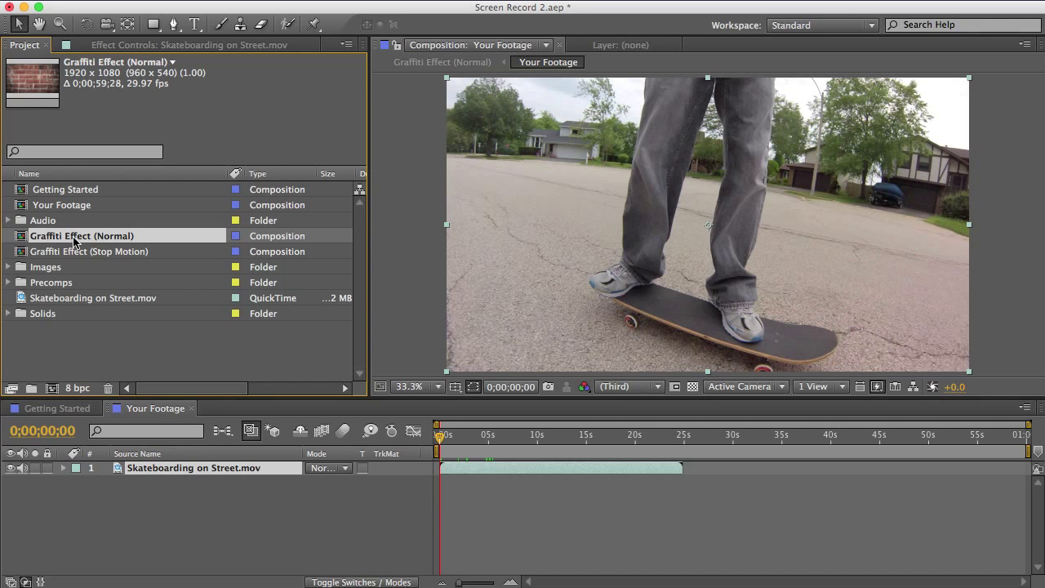
{"action": "left_click_drag", "start_coordinate": [70, 236], "coordinate": [70, 256]}
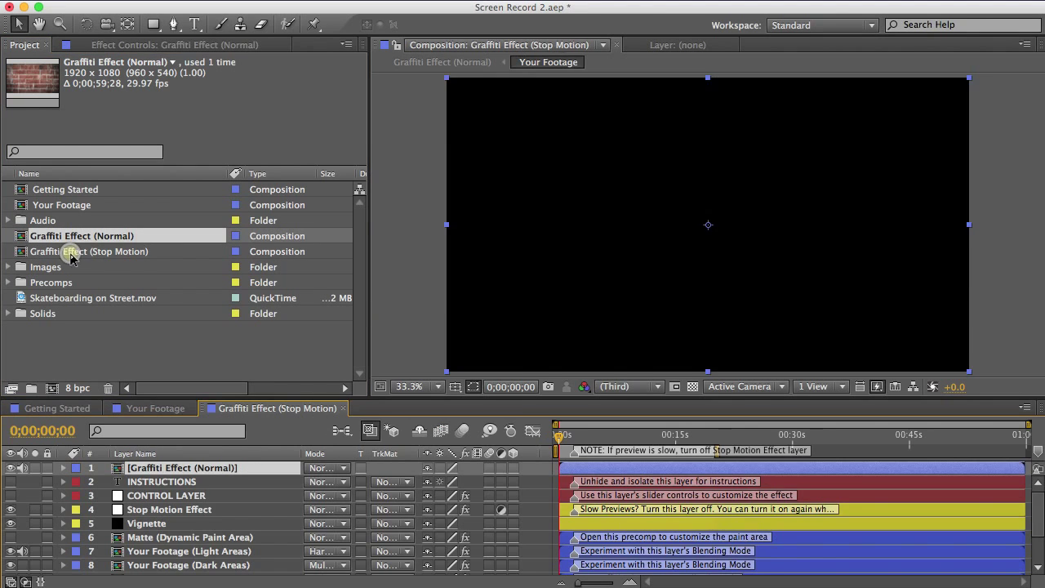
{"action": "left_click", "coordinate": [588, 441]}
{"action": "key", "text": "alt+bracketright"}
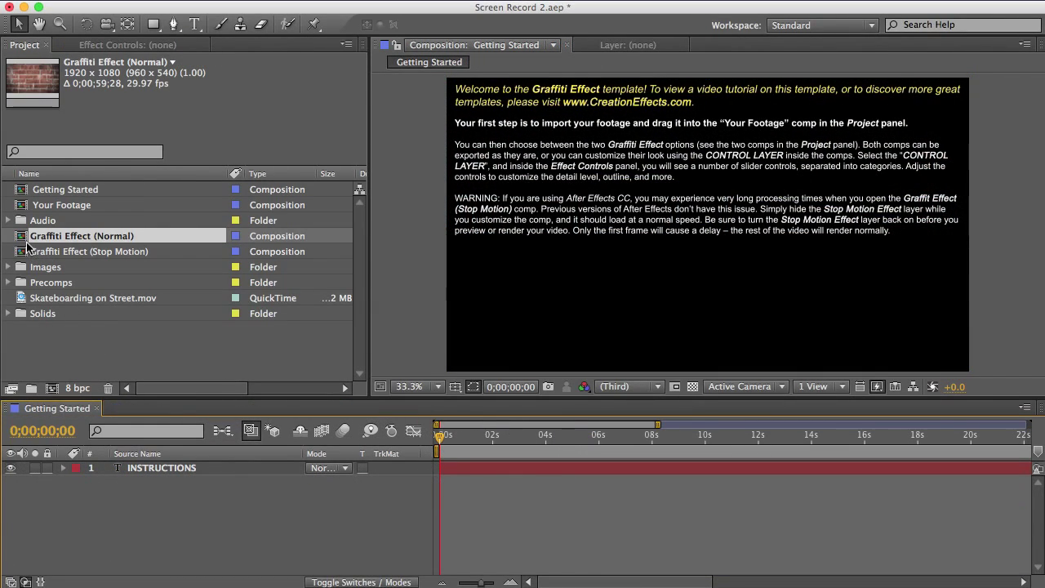
Open the Graffiti Effect (Normal) comp and show the CONTROL LAYER's effect controls
{"action": "double_click", "coordinate": [31, 236]}
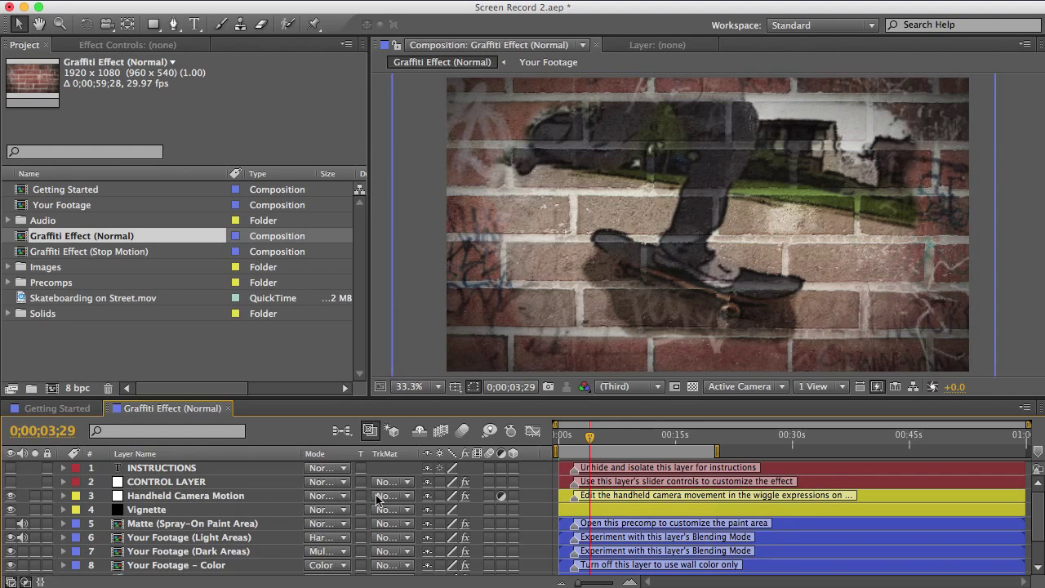
{"action": "left_click", "coordinate": [170, 482]}
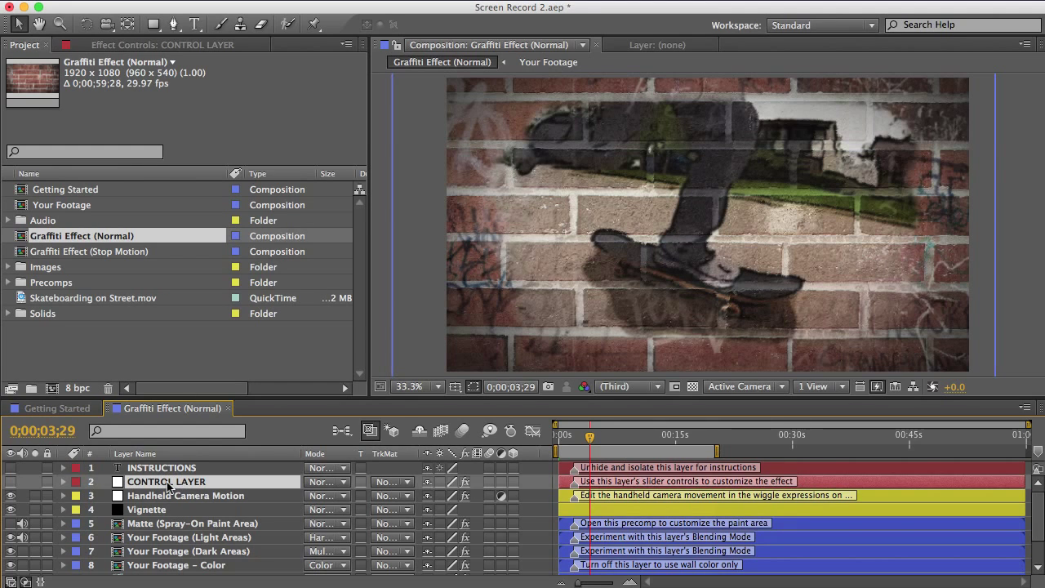
{"action": "left_click", "coordinate": [116, 44]}
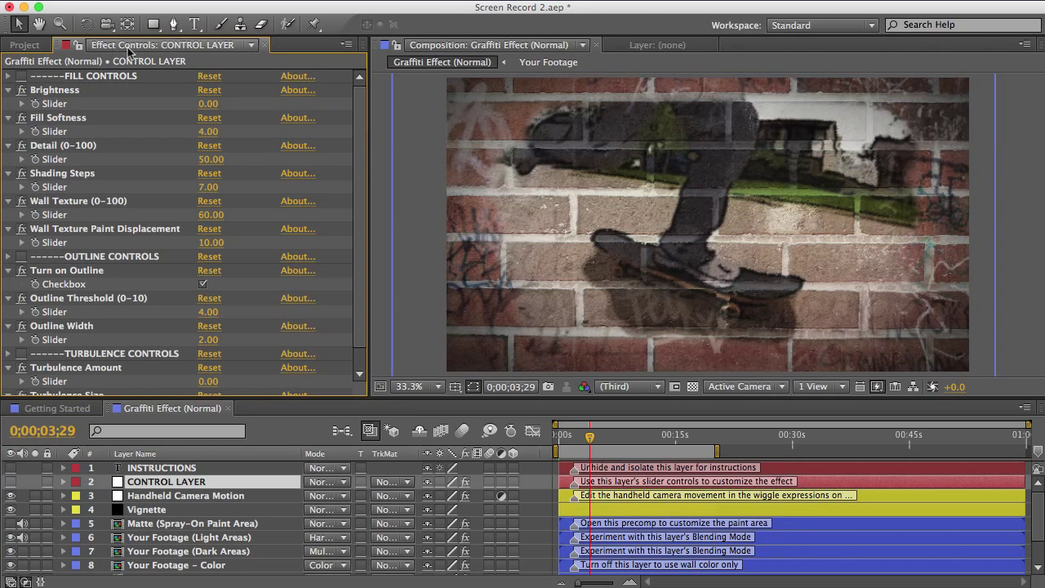
{"action": "left_click_drag", "start_coordinate": [362, 130], "coordinate": [358, 86]}
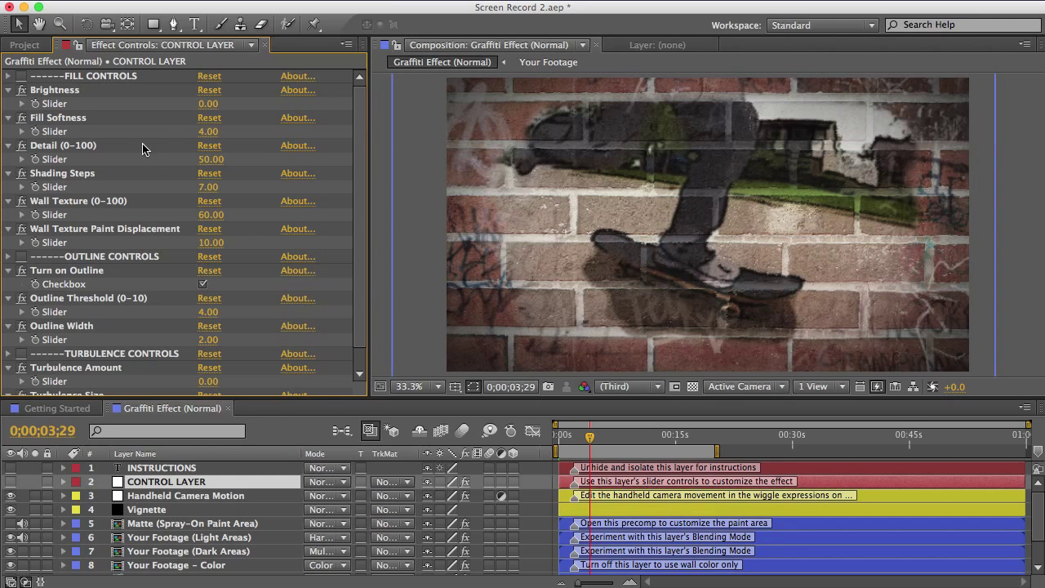
Review the FILL CONTROLS and OUTLINE CONTROLS groups in Effect Controls
{"action": "left_click", "coordinate": [417, 0]}
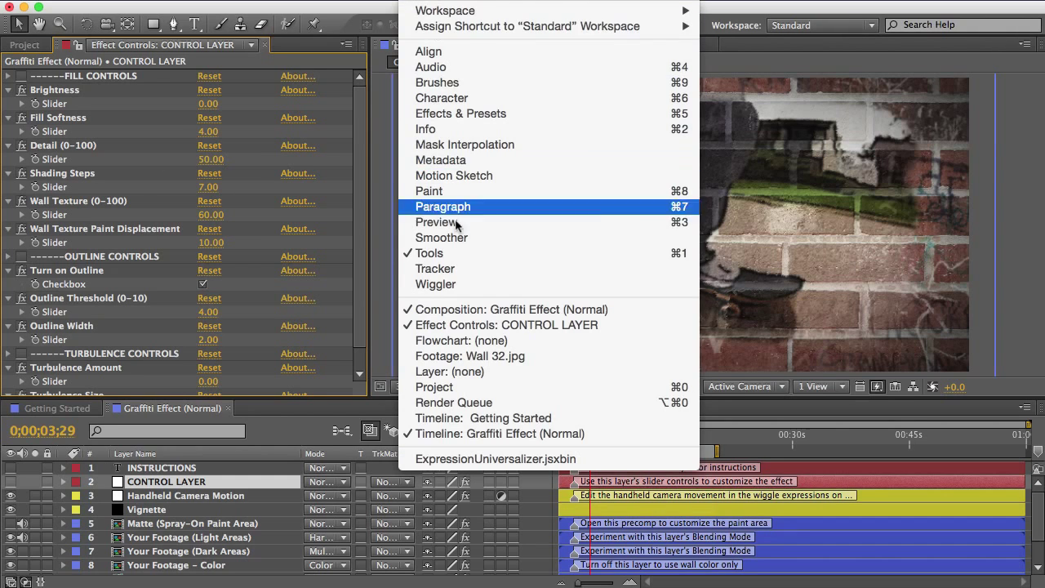
{"action": "left_click", "coordinate": [251, 77]}
{"action": "left_click", "coordinate": [346, 45]}
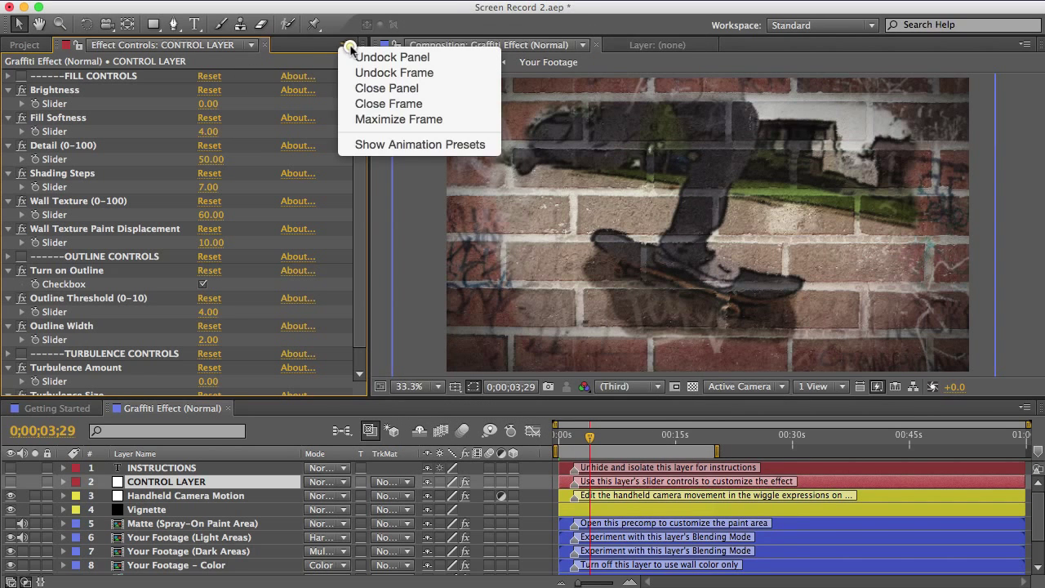
{"action": "left_click", "coordinate": [268, 114]}
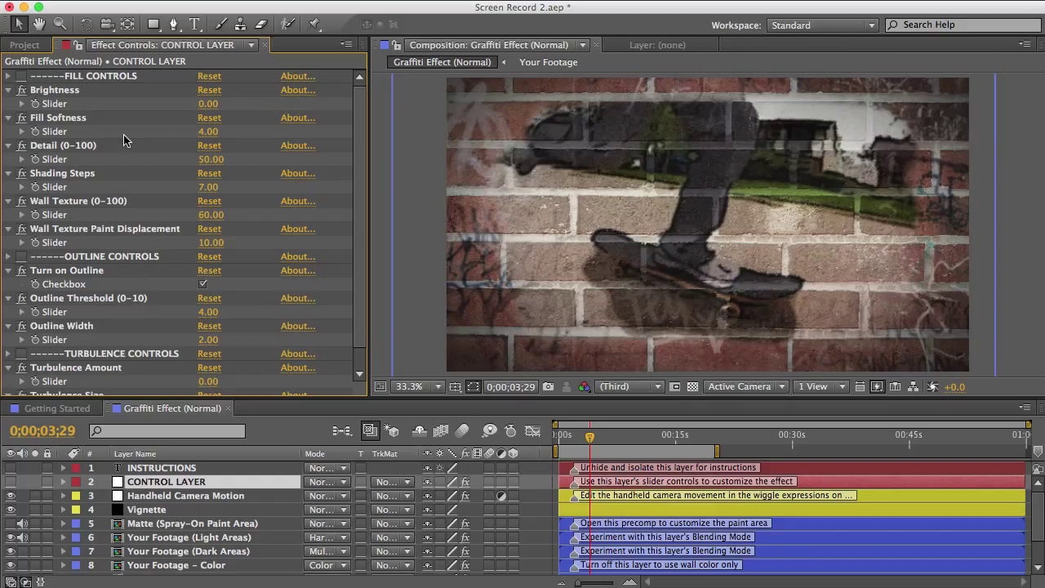
{"action": "left_click", "coordinate": [82, 77]}
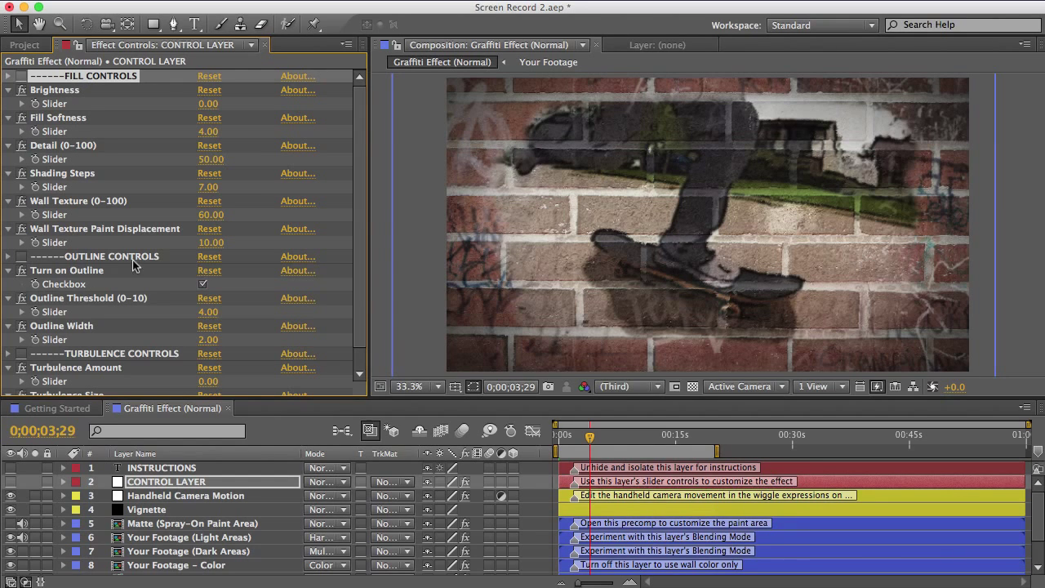
{"action": "left_click", "coordinate": [103, 259]}
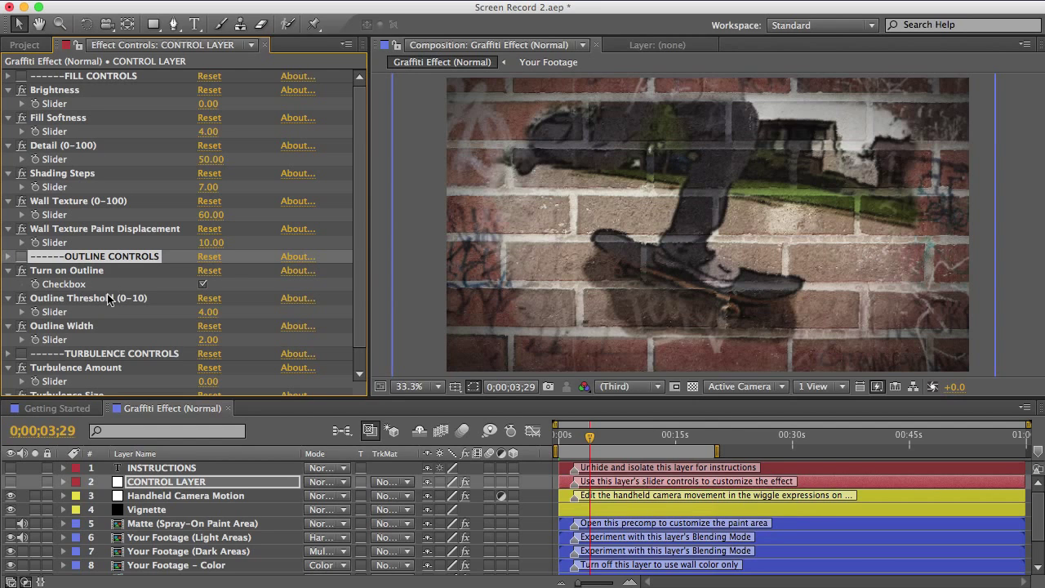
Read the soloed INSTRUCTIONS layer, then select the Matte (Spray-On Paint Area) layer
{"action": "left_click", "coordinate": [158, 468]}
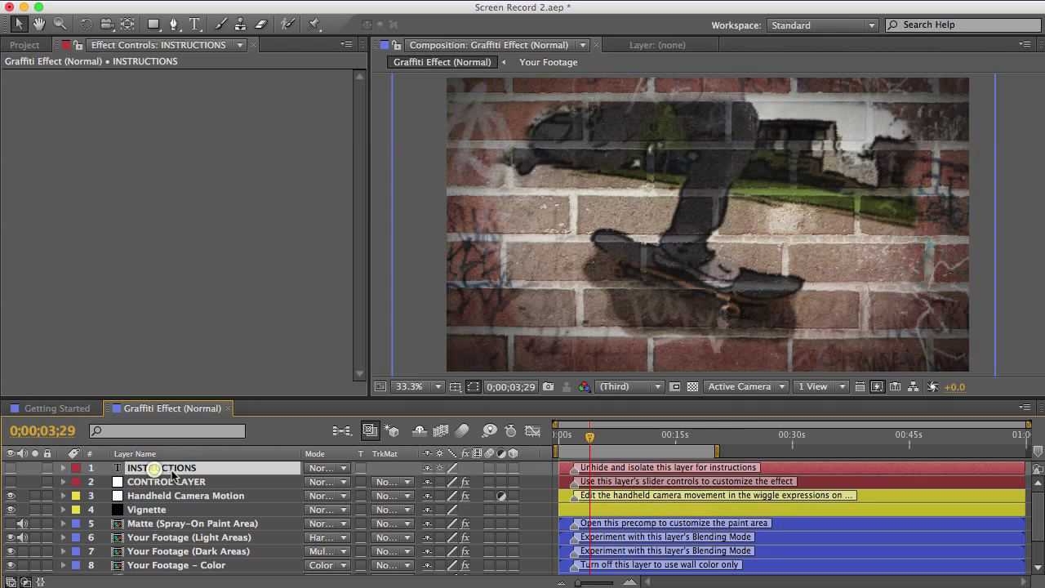
{"action": "left_click", "coordinate": [13, 468]}
{"action": "left_click", "coordinate": [34, 468]}
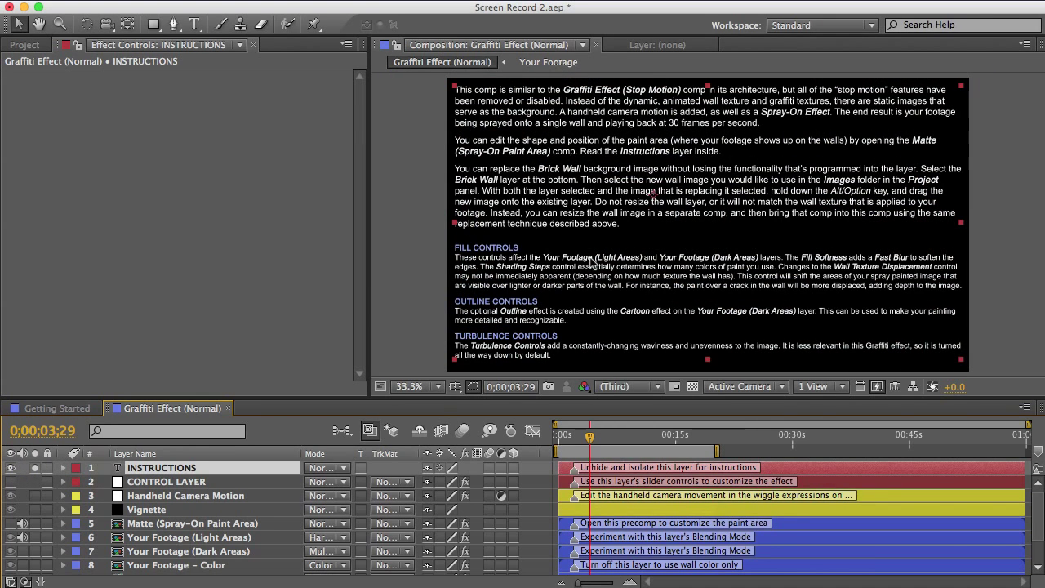
{"action": "left_click", "coordinate": [34, 468]}
{"action": "left_click", "coordinate": [11, 468]}
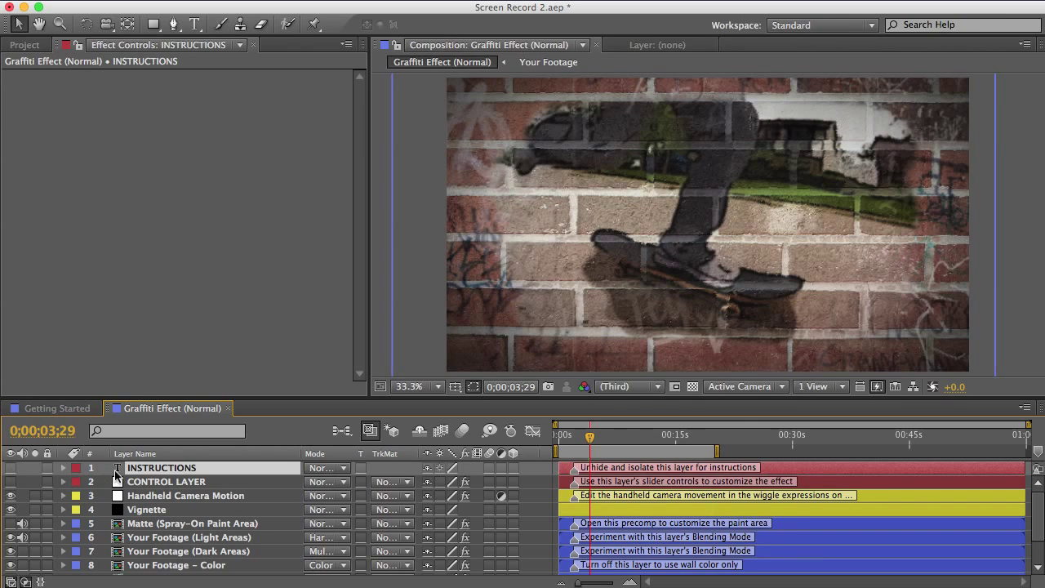
{"action": "left_click", "coordinate": [171, 497]}
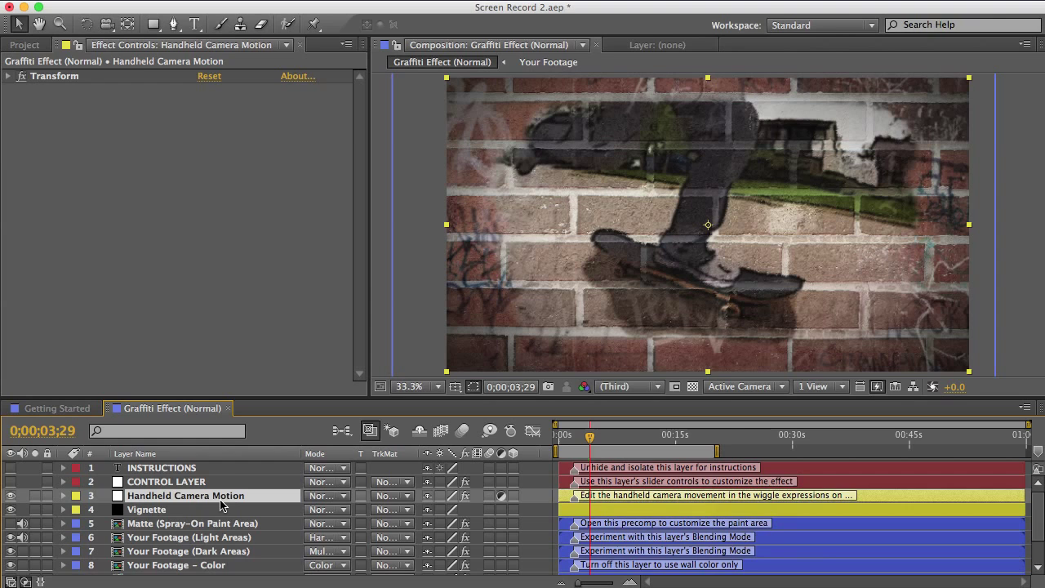
{"action": "left_click", "coordinate": [166, 524]}
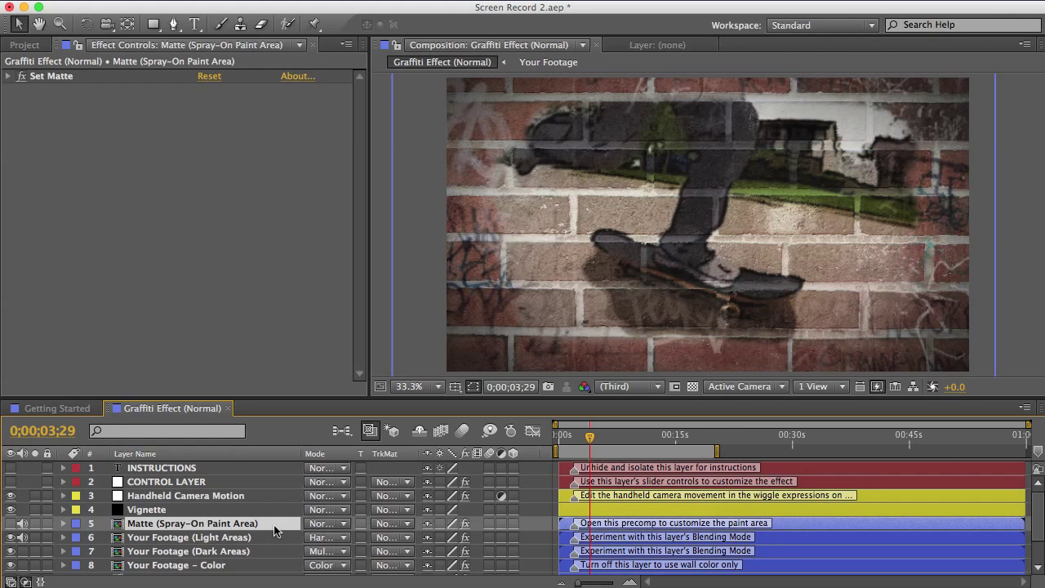
Open the Matte precomp, hide Spray-On 1, show Spray-On 2 and preview it
{"action": "double_click", "coordinate": [210, 528]}
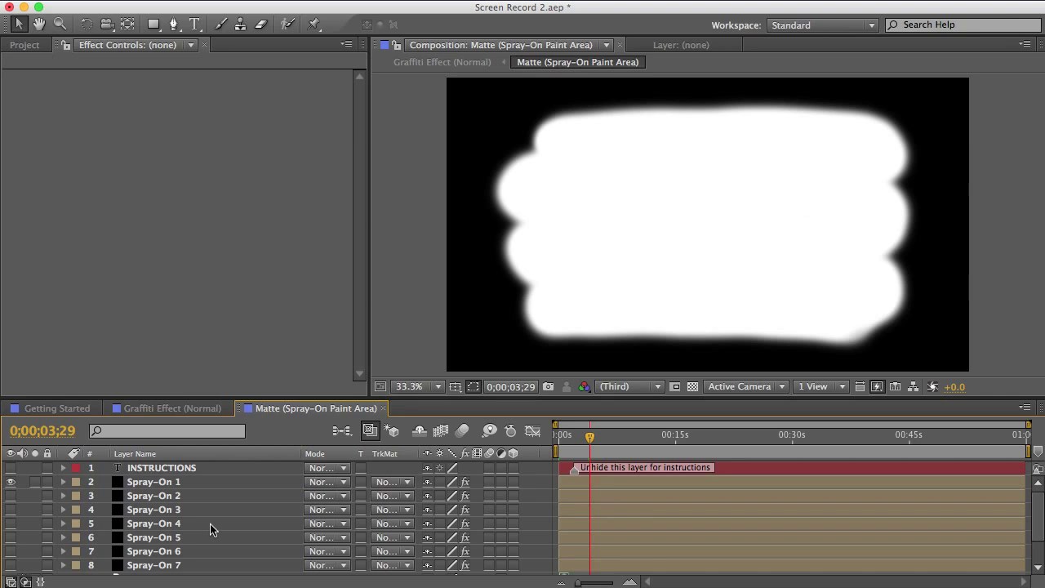
{"action": "key", "text": "0"}
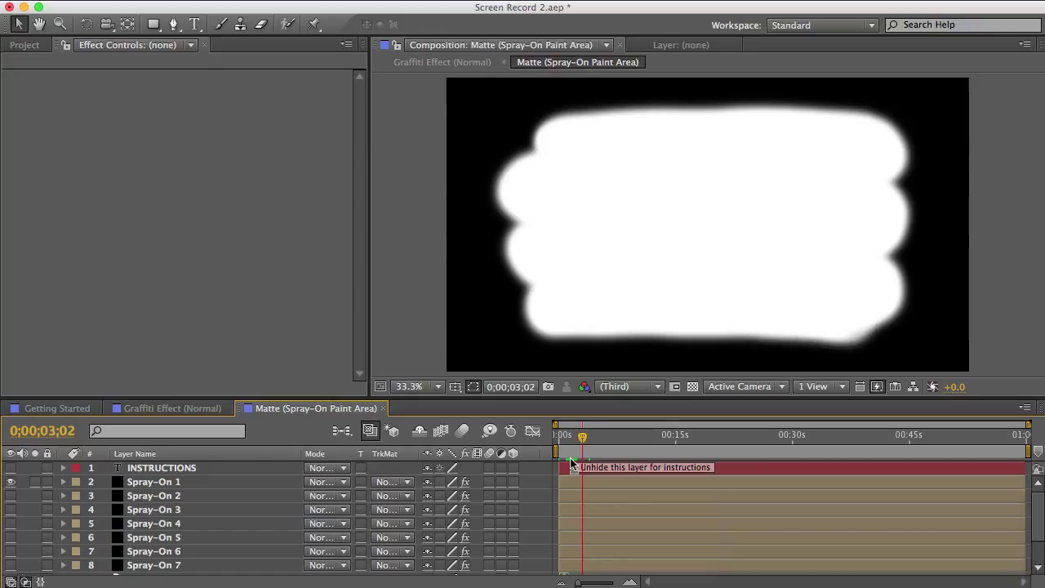
{"action": "left_click", "coordinate": [11, 482]}
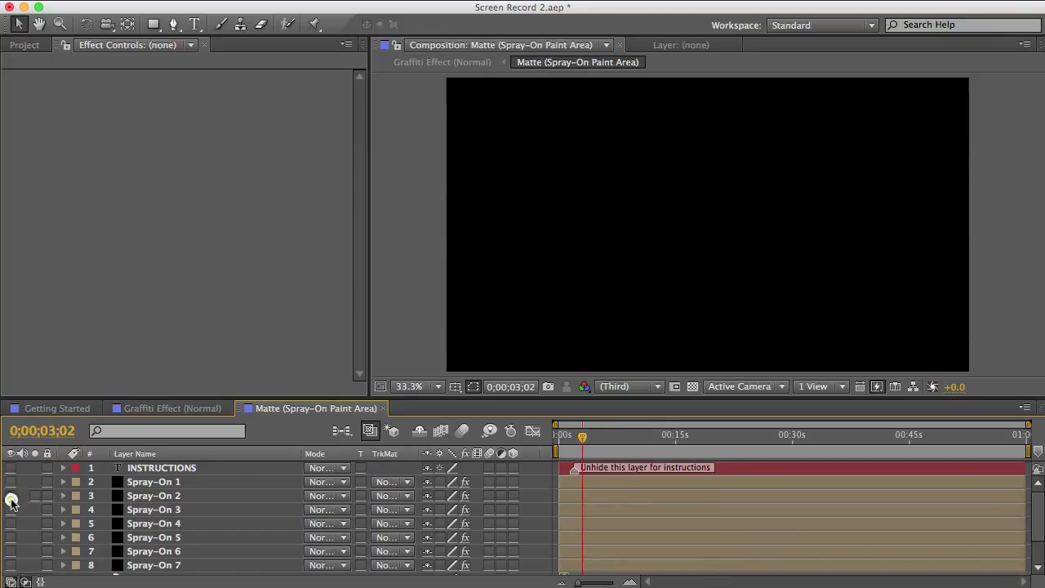
{"action": "left_click", "coordinate": [11, 495]}
{"action": "key", "text": "0"}
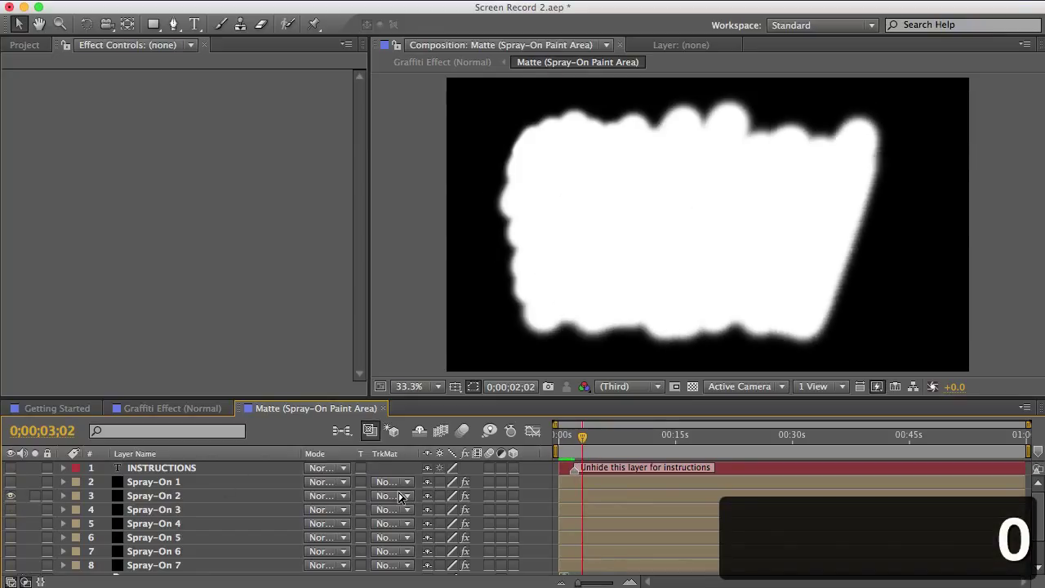
{"action": "key", "text": "space"}
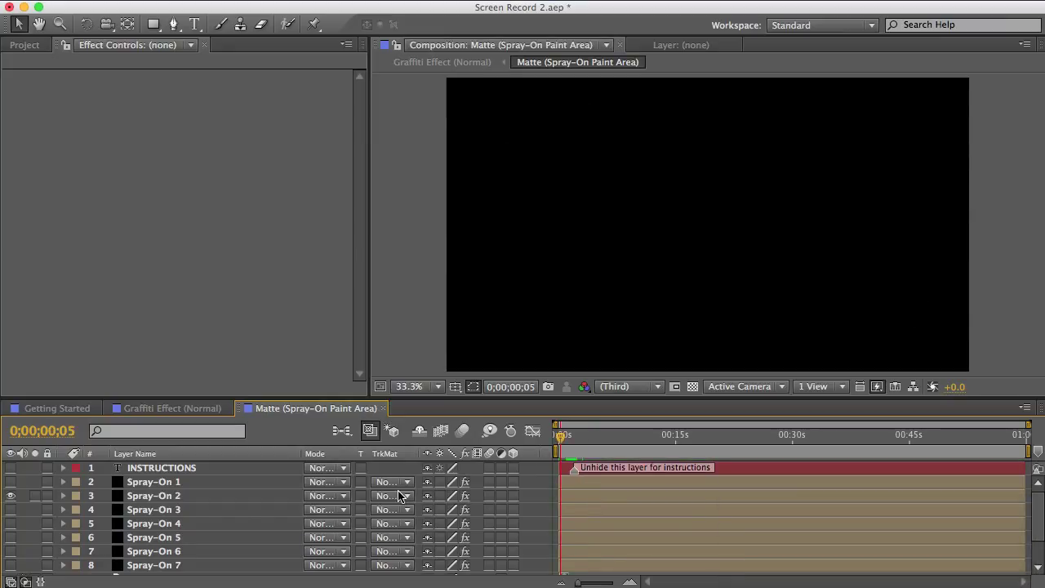
Reveal Spray-On 2's End keyframes and expand its Stroke Options properties
{"action": "left_click", "coordinate": [168, 497]}
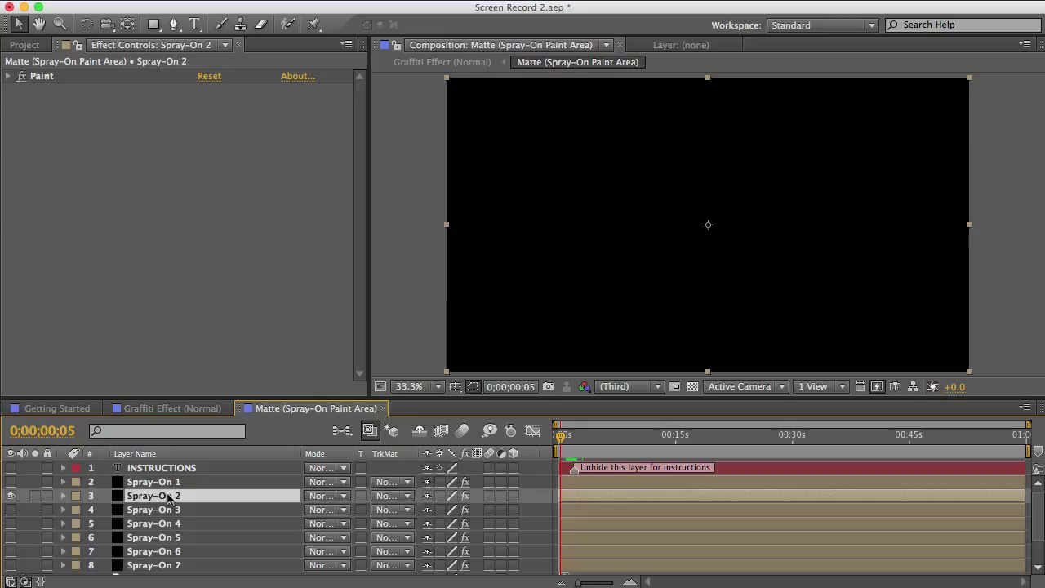
{"action": "key", "text": "u"}
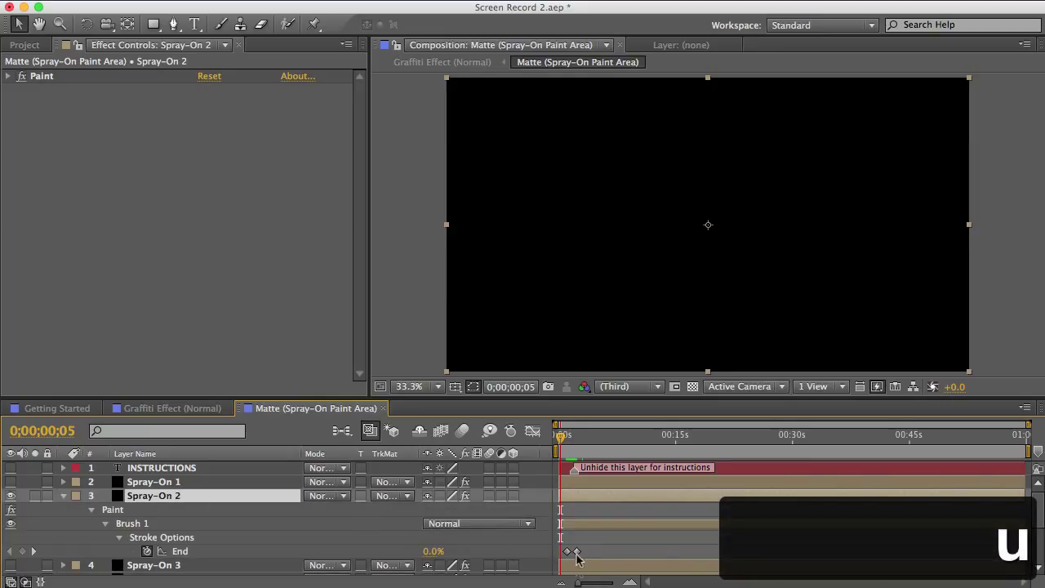
{"action": "mouse_move", "coordinate": [577, 582]}
{"action": "left_mouse_down"}
{"action": "mouse_move", "coordinate": [614, 583]}
{"action": "mouse_move", "coordinate": [581, 582]}
{"action": "left_mouse_up"}
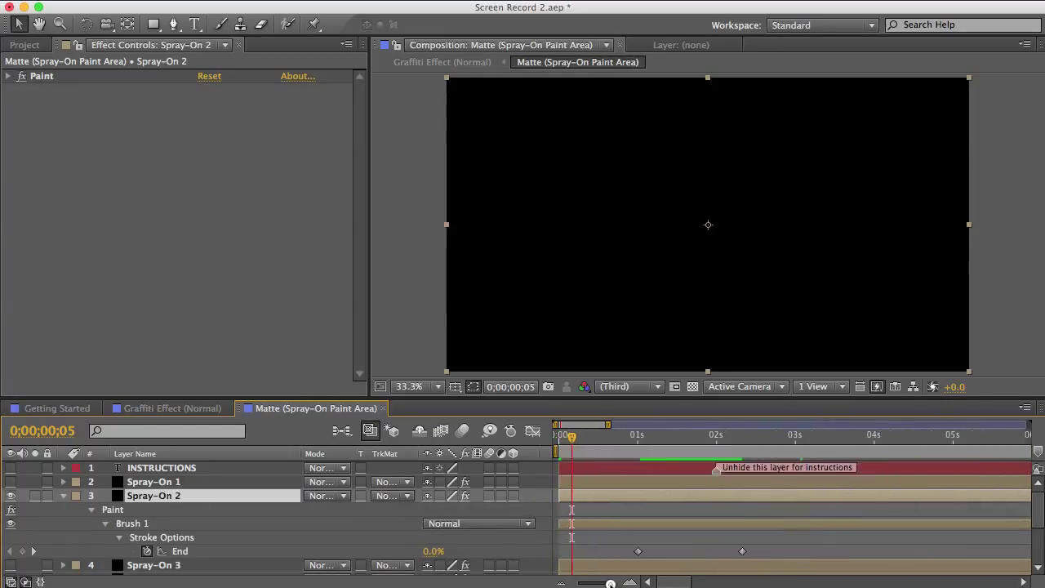
{"action": "mouse_move", "coordinate": [745, 553]}
{"action": "left_mouse_down"}
{"action": "mouse_move", "coordinate": [807, 551]}
{"action": "mouse_move", "coordinate": [739, 552]}
{"action": "left_mouse_up"}
{"action": "key", "text": "super+z"}
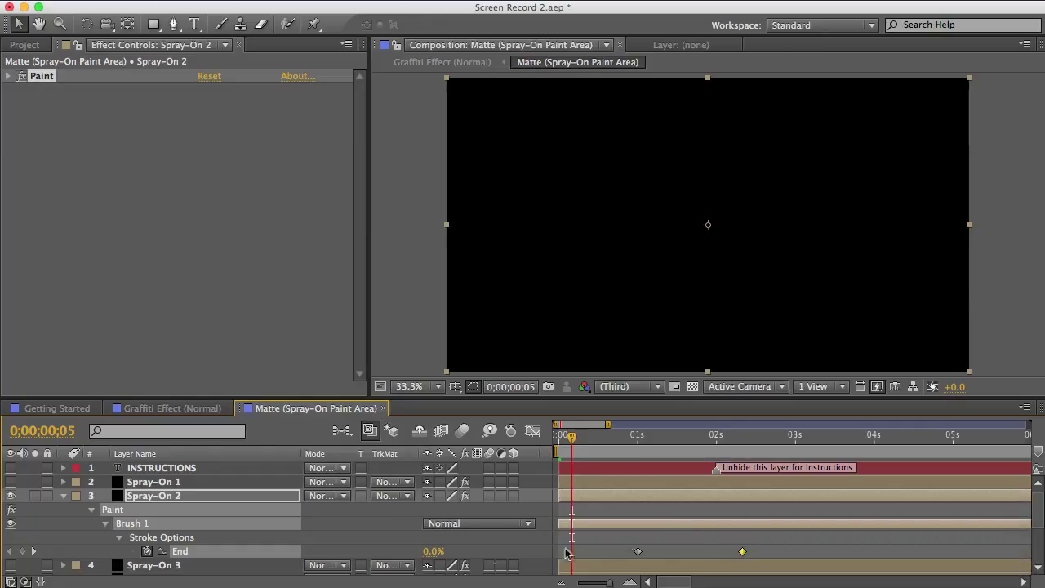
{"action": "left_click", "coordinate": [104, 511]}
{"action": "left_click", "coordinate": [121, 537]}
{"action": "left_click", "coordinate": [121, 537]}
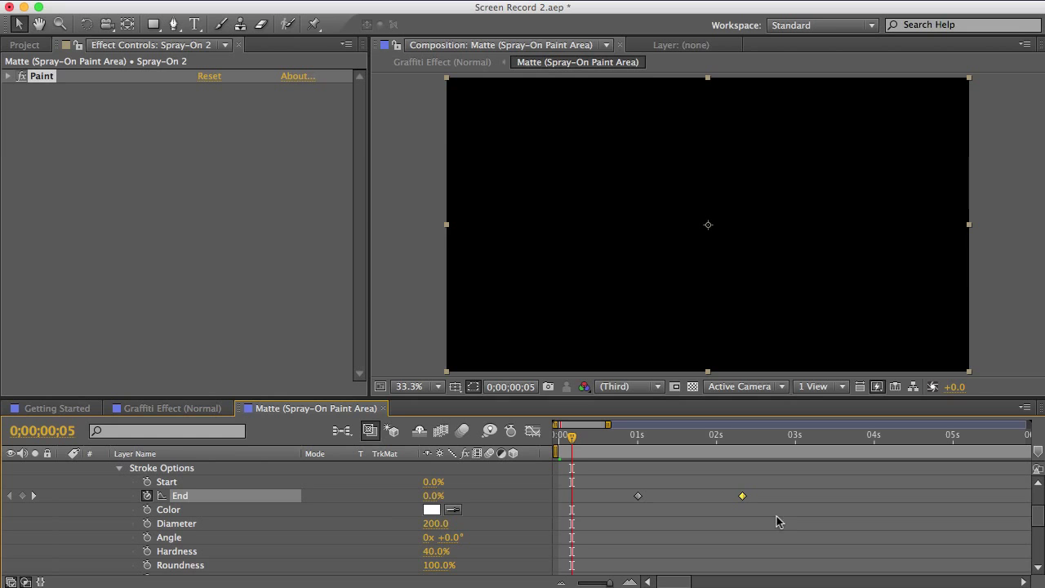
{"action": "left_click", "coordinate": [1035, 526]}
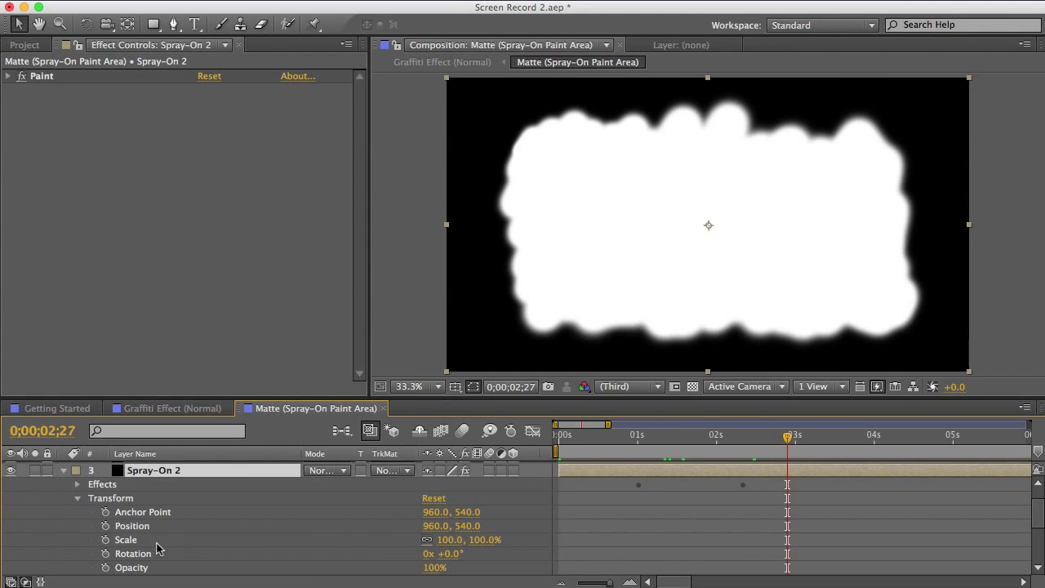
Set Spray-On 2's scale to 119.0, 100.0% and close the matte precomp
{"action": "left_click_drag", "start_coordinate": [430, 540], "coordinate": [461, 546]}
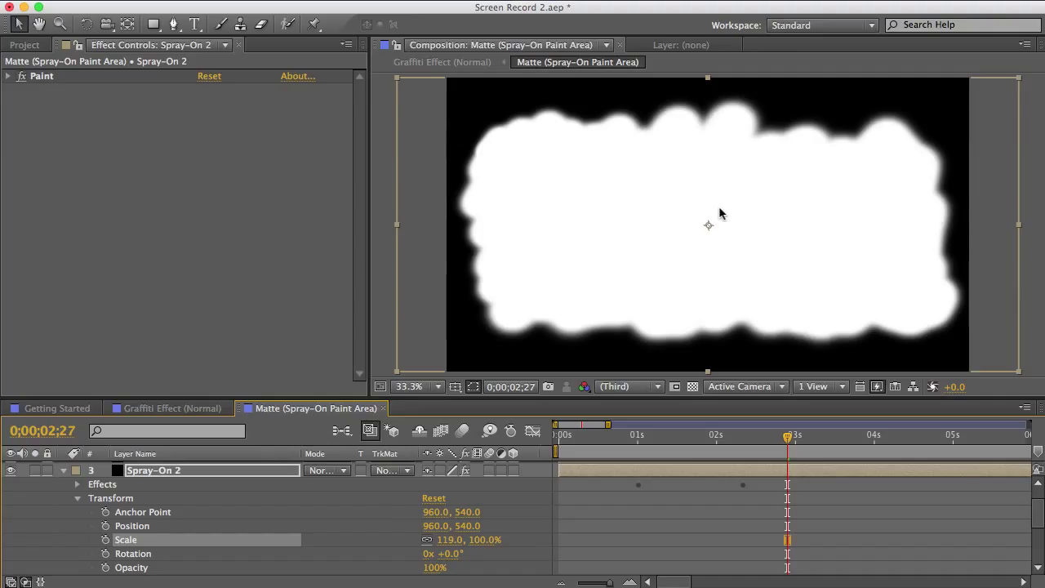
{"action": "left_click", "coordinate": [382, 408]}
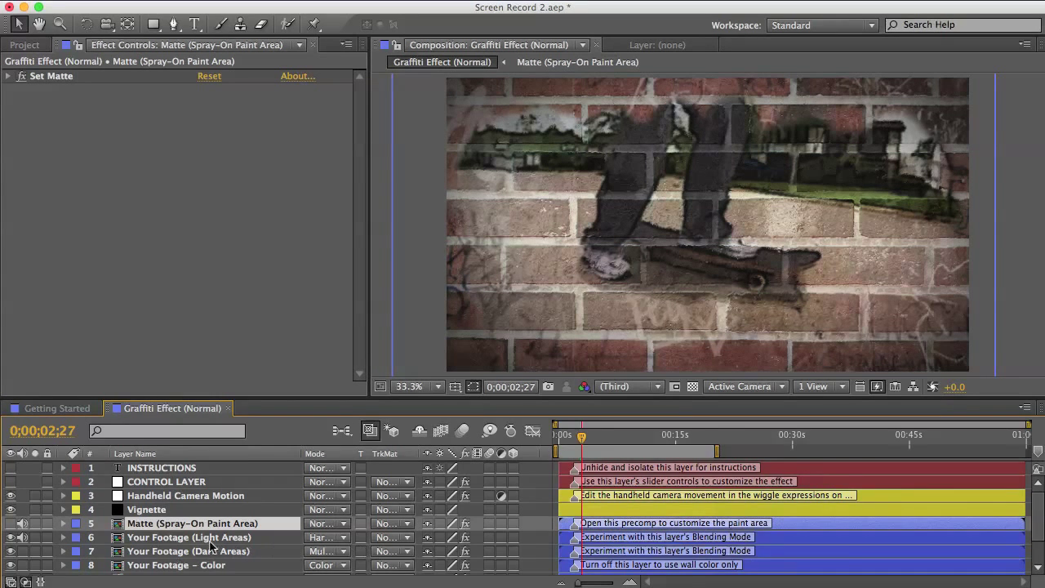
Select the Brick Wall layer and pick Wall 9.jpg from the Images > Walls folder
{"action": "scroll", "coordinate": [211, 545], "scroll_direction": "down", "scroll_amount": 3}
{"action": "left_click", "coordinate": [149, 567]}
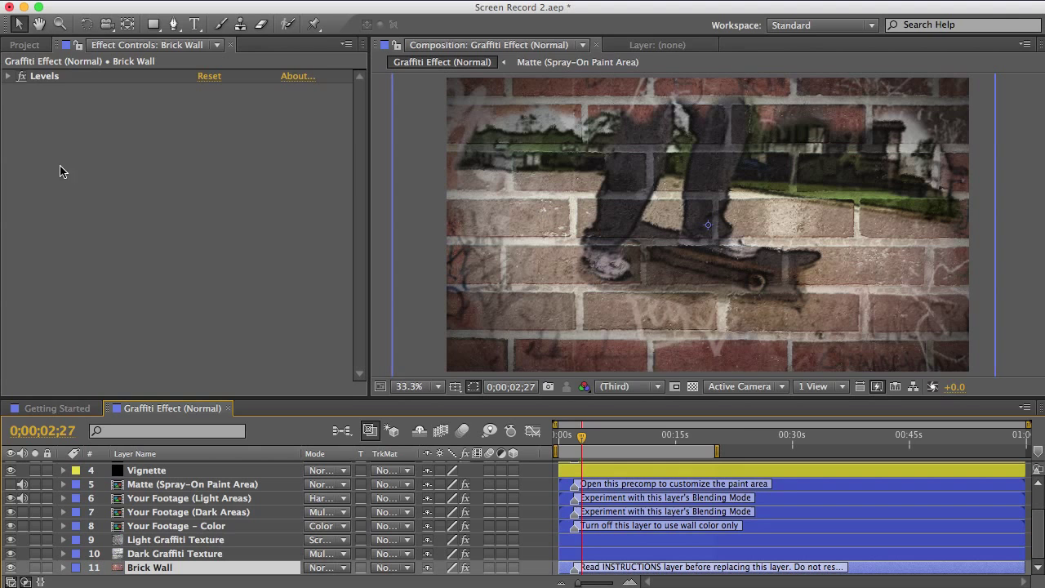
{"action": "left_click", "coordinate": [26, 45]}
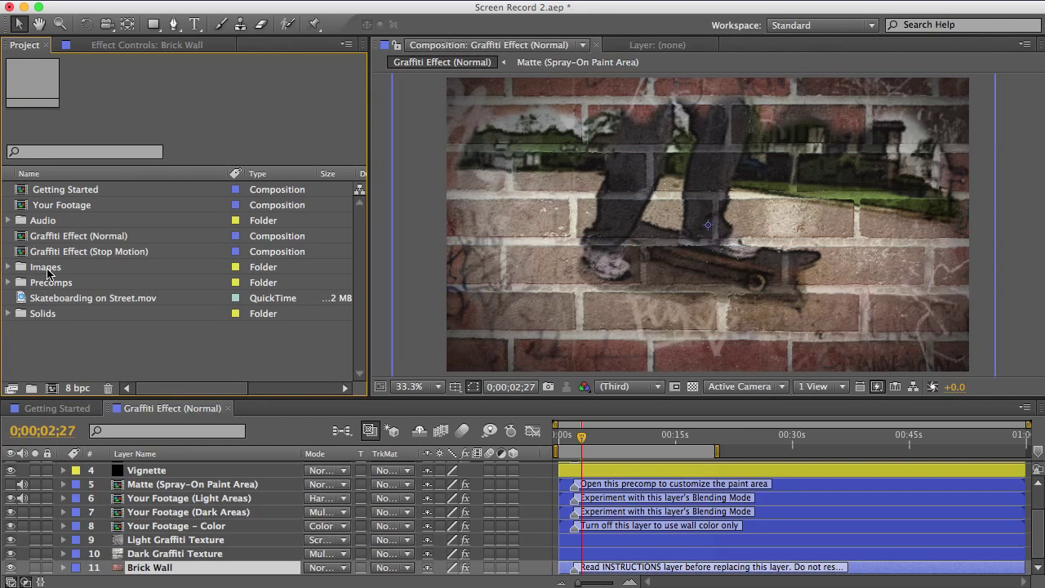
{"action": "left_click", "coordinate": [38, 267]}
{"action": "left_click", "coordinate": [8, 267]}
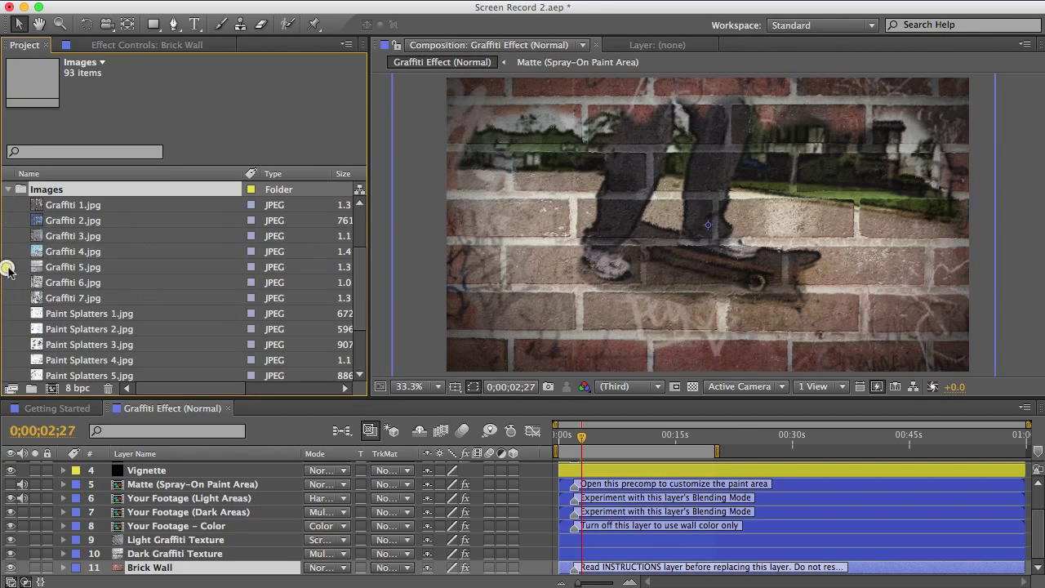
{"action": "scroll", "coordinate": [362, 300], "scroll_direction": "down", "scroll_amount": 1}
{"action": "scroll", "coordinate": [361, 299], "scroll_direction": "down", "scroll_amount": 1}
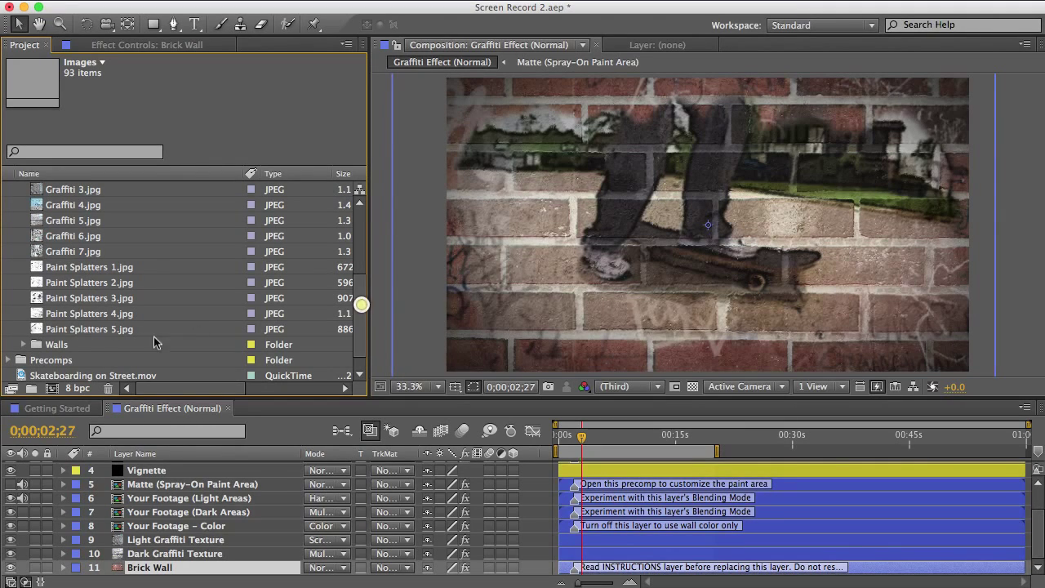
{"action": "left_click", "coordinate": [57, 344]}
{"action": "left_click", "coordinate": [23, 345]}
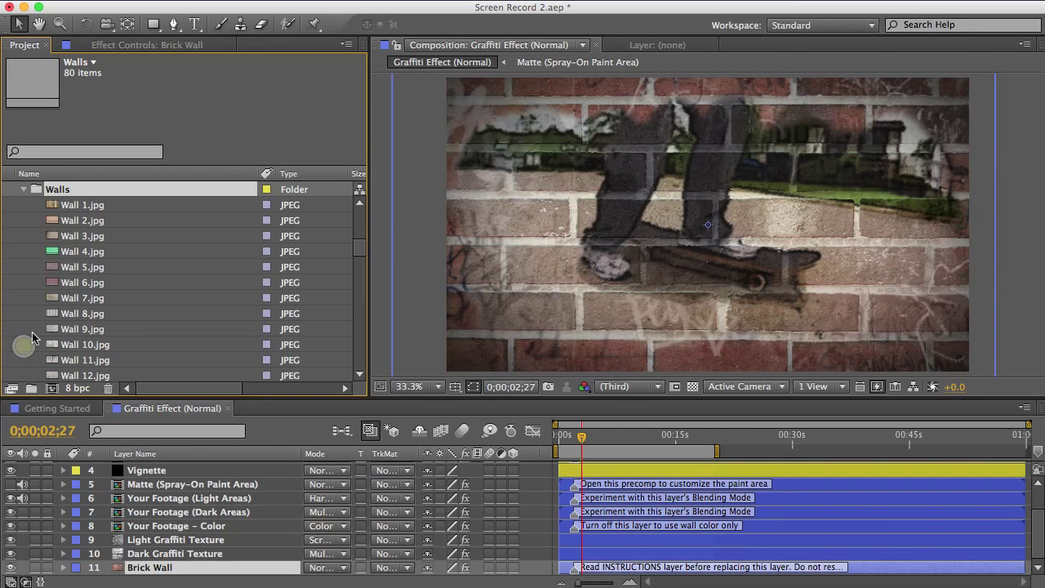
{"action": "left_click", "coordinate": [86, 331]}
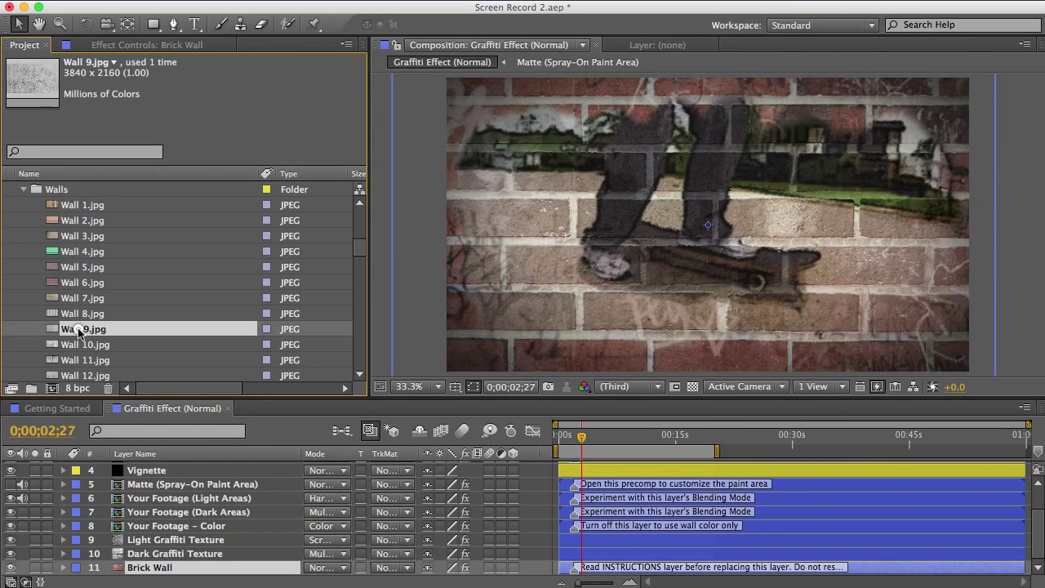
Drag Wall 9.jpg onto the Brick Wall layer to replace its texture
{"action": "scroll", "coordinate": [192, 523], "scroll_direction": "up", "scroll_amount": 1}
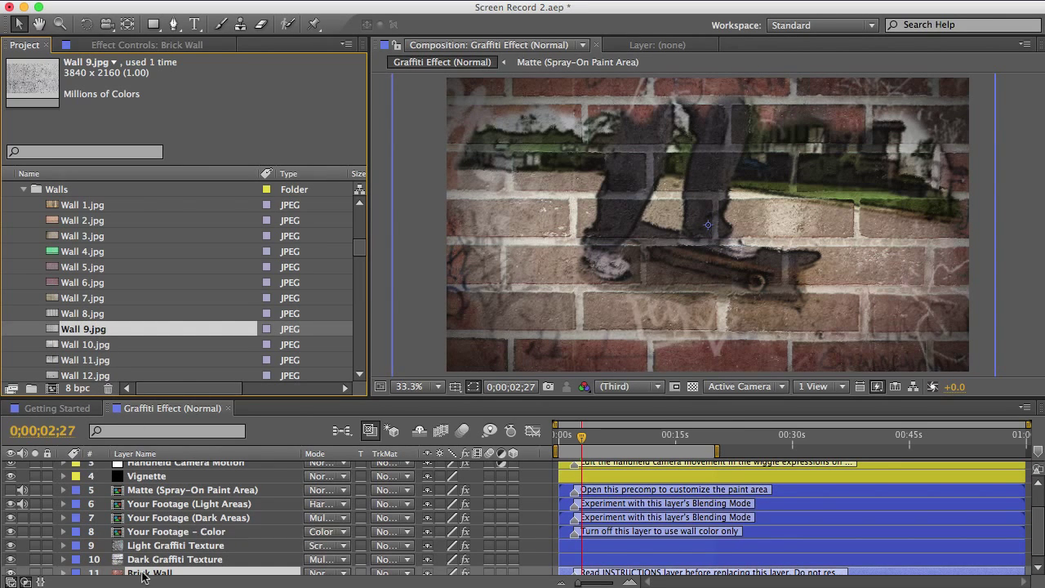
{"action": "scroll", "coordinate": [145, 576], "scroll_direction": "down", "scroll_amount": 1}
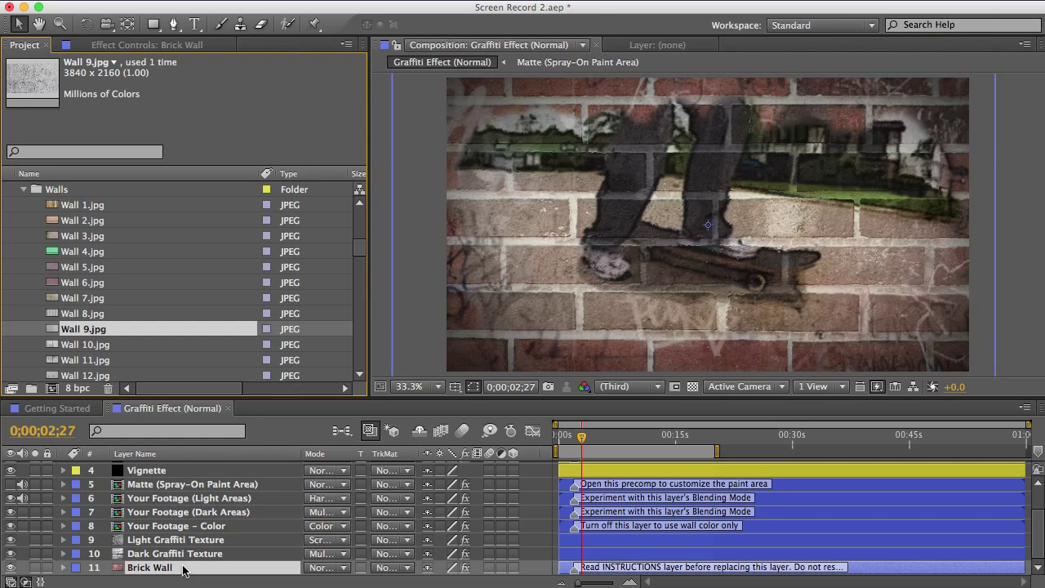
{"action": "left_click", "coordinate": [175, 568]}
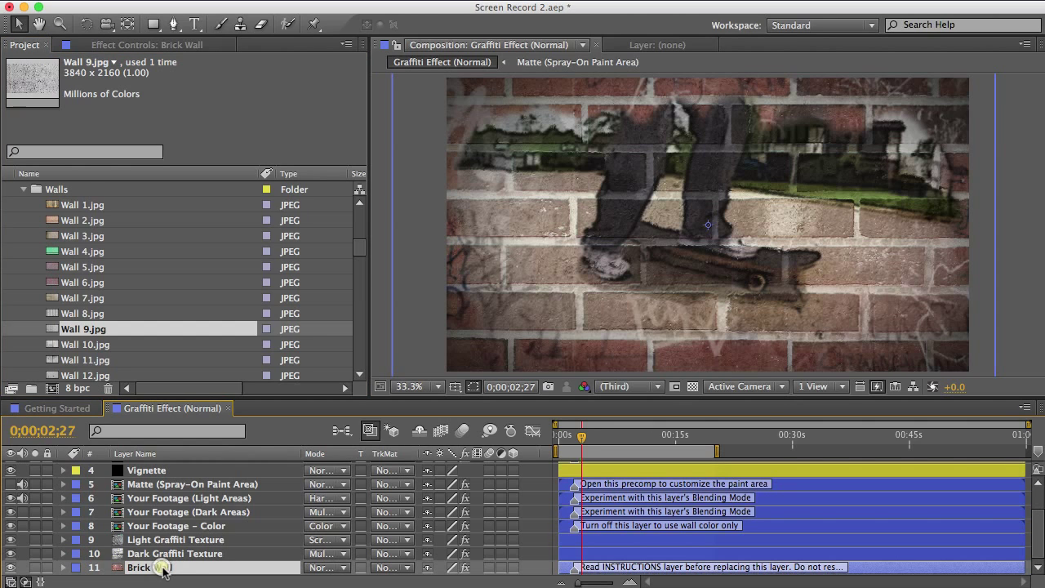
{"action": "left_click", "coordinate": [82, 331]}
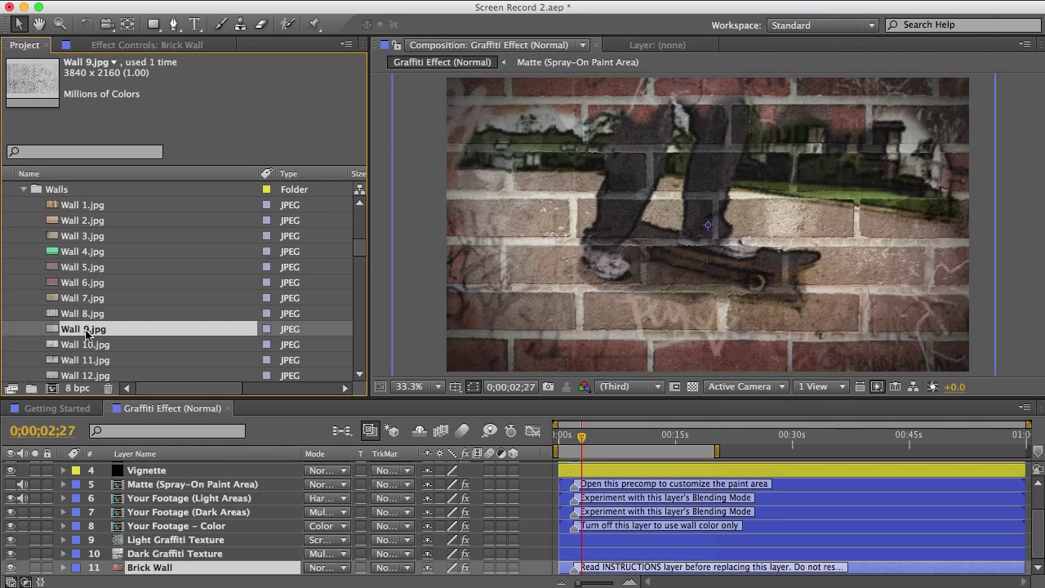
{"action": "left_click_drag", "start_coordinate": [85, 331], "coordinate": [153, 574]}
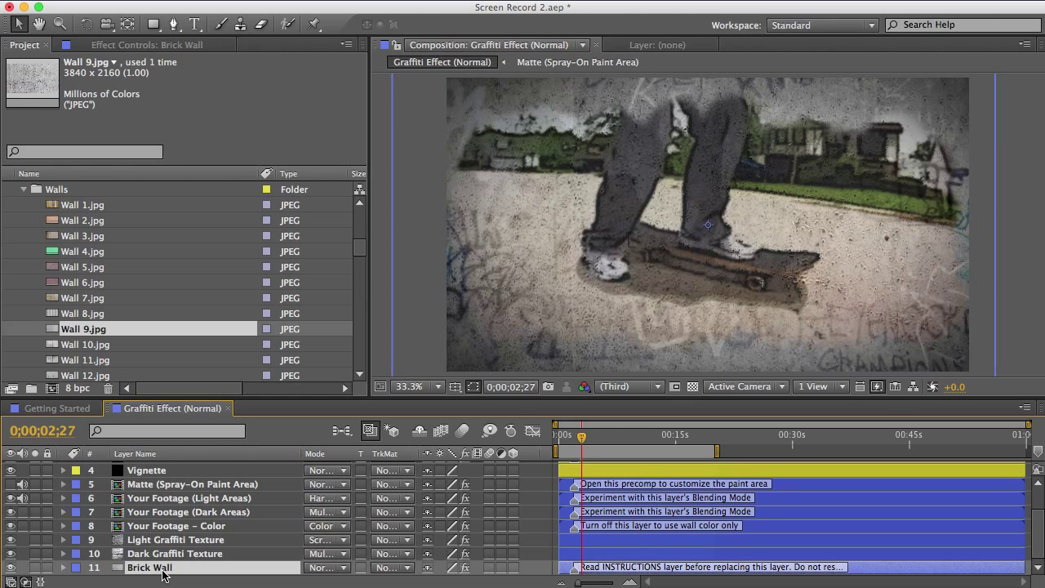
Collapse the Walls and Images folders and close the Graffiti Effect (Normal) timeline
{"action": "left_click", "coordinate": [24, 189]}
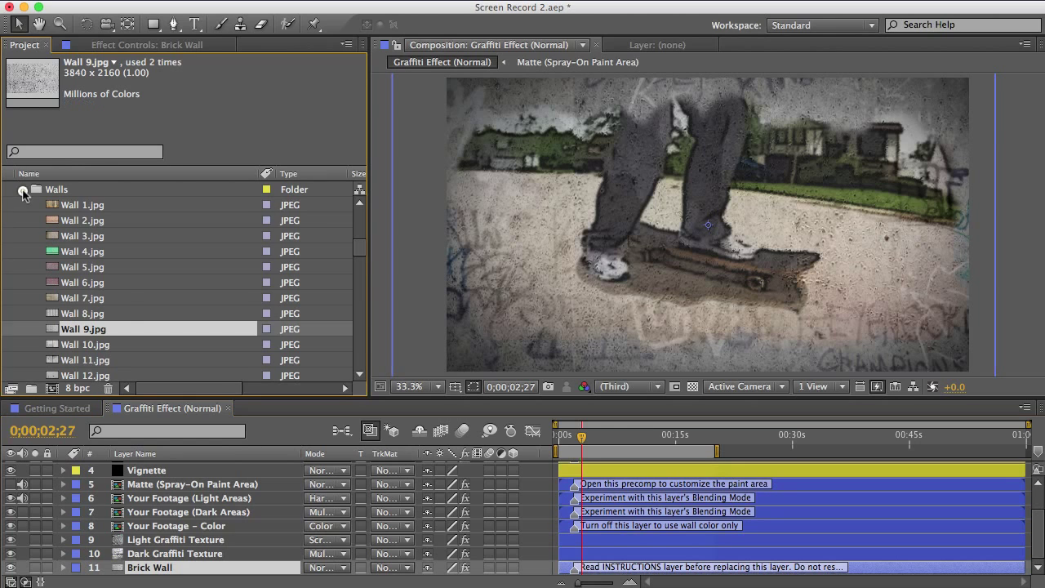
{"action": "scroll", "coordinate": [21, 245], "scroll_direction": "up", "scroll_amount": 3}
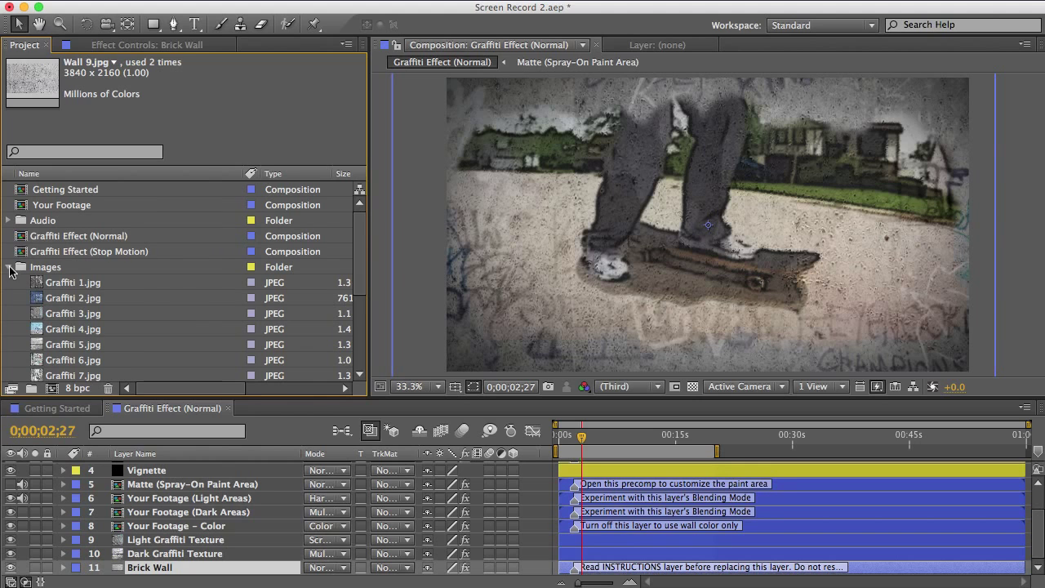
{"action": "left_click", "coordinate": [9, 267]}
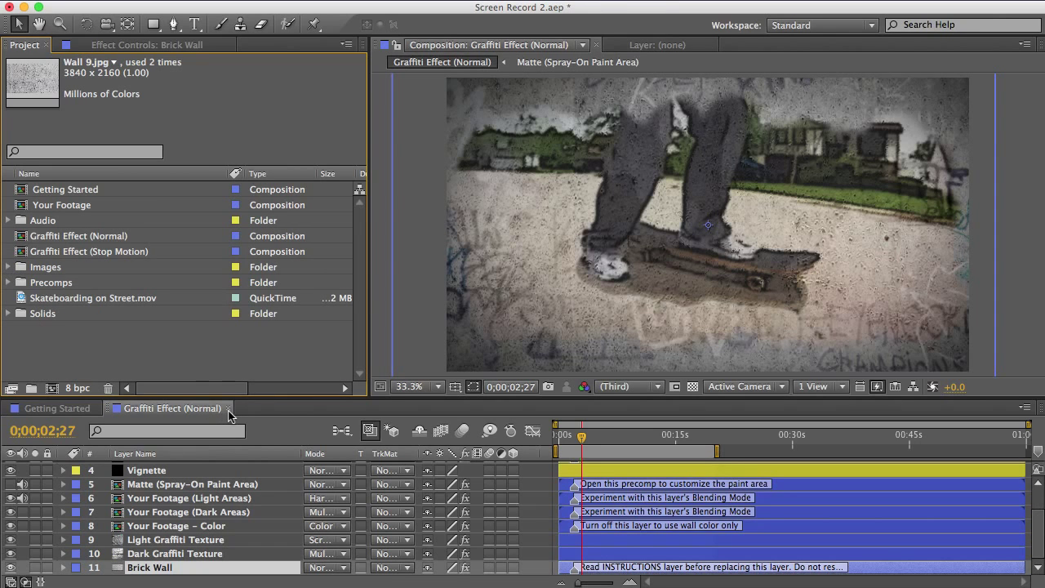
{"action": "left_click", "coordinate": [228, 408]}
Open Graffiti Effect (Stop Motion) and select its Stop Motion Effect layer
{"action": "left_click", "coordinate": [61, 253]}
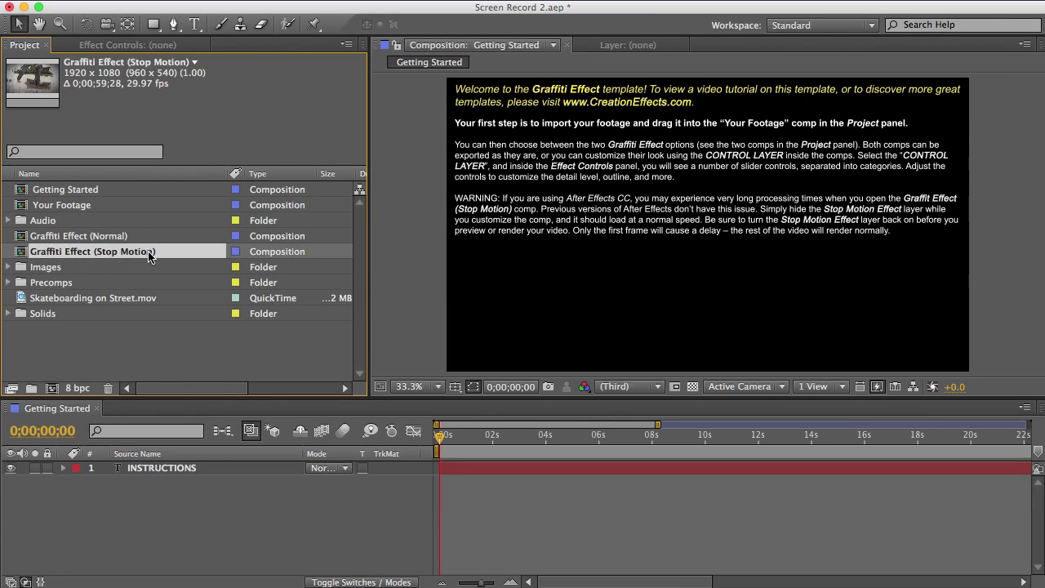
{"action": "double_click", "coordinate": [83, 253]}
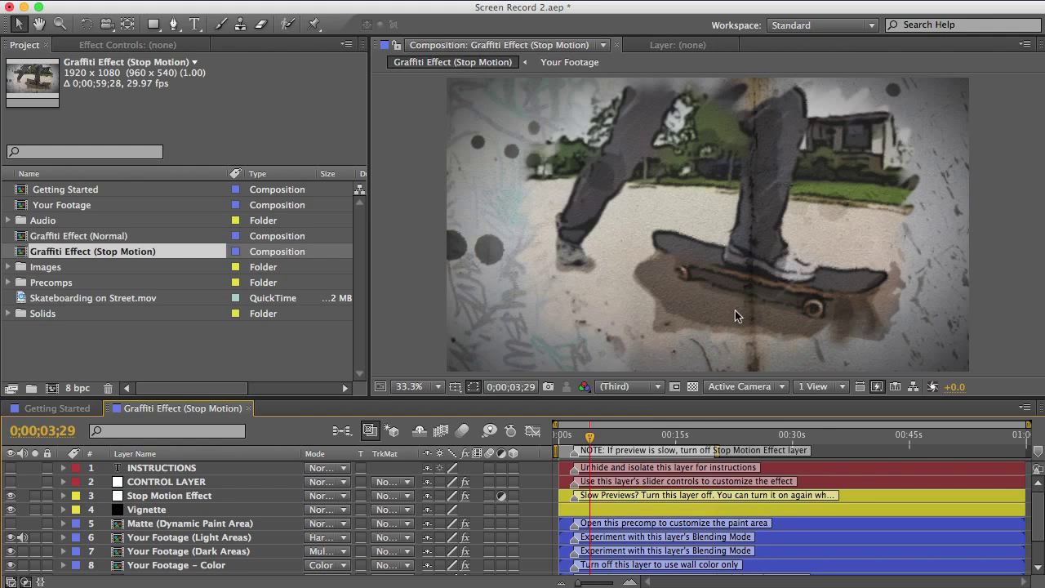
{"action": "left_click", "coordinate": [143, 494]}
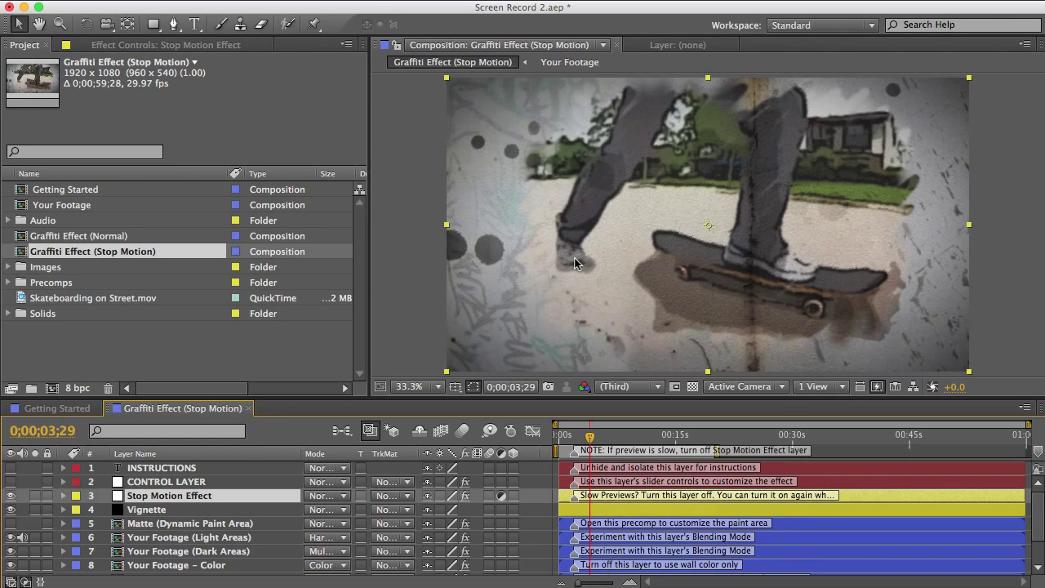
{"action": "left_click", "coordinate": [12, 495]}
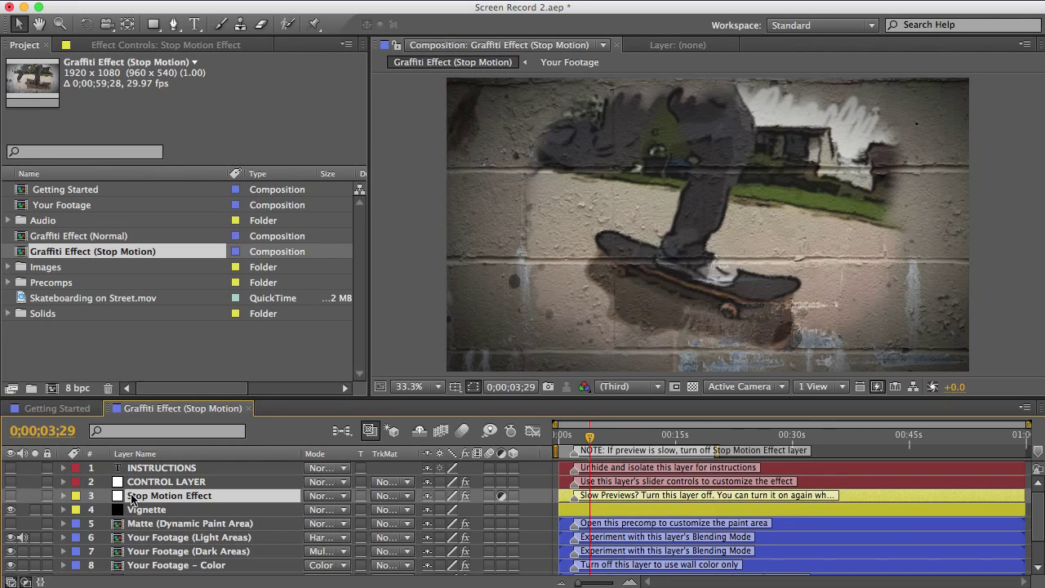
{"action": "left_click", "coordinate": [11, 496]}
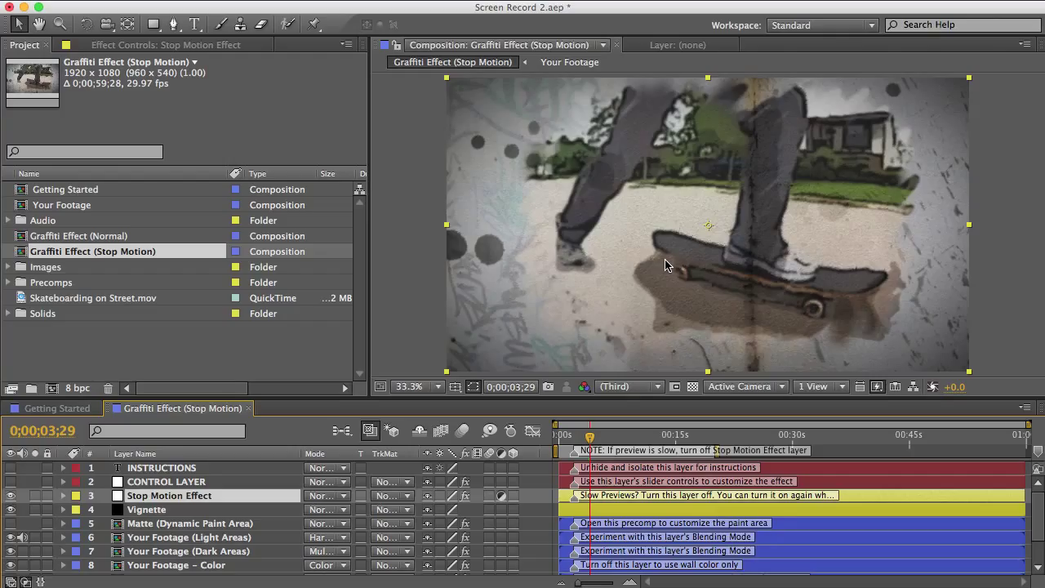
Show the Stop Motion Effect layer's settings, including Frame Rate 5.00 and Position Variation 15.00
{"action": "left_click", "coordinate": [166, 482]}
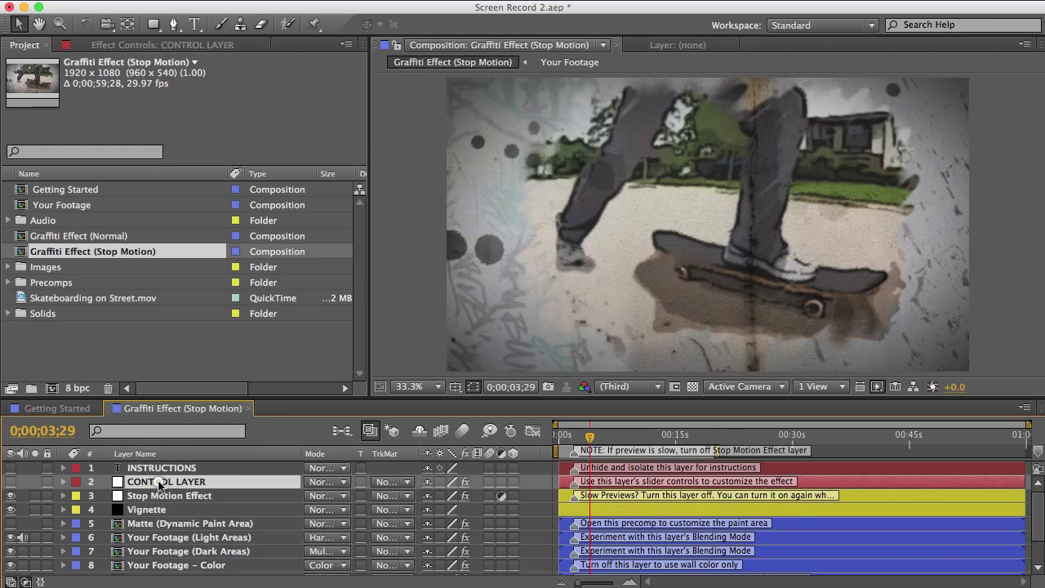
{"action": "left_click", "coordinate": [152, 44]}
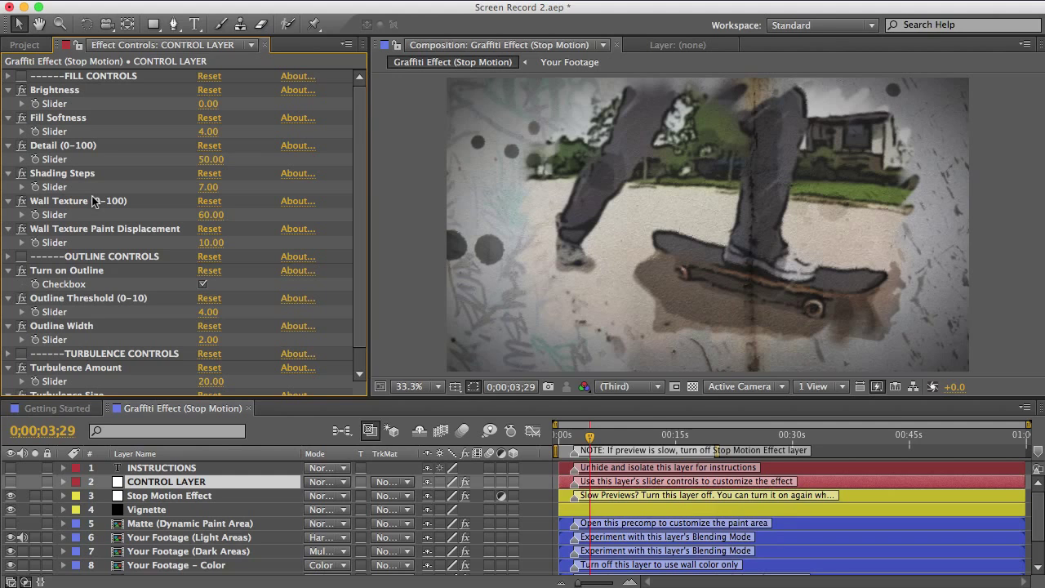
{"action": "left_click", "coordinate": [173, 499]}
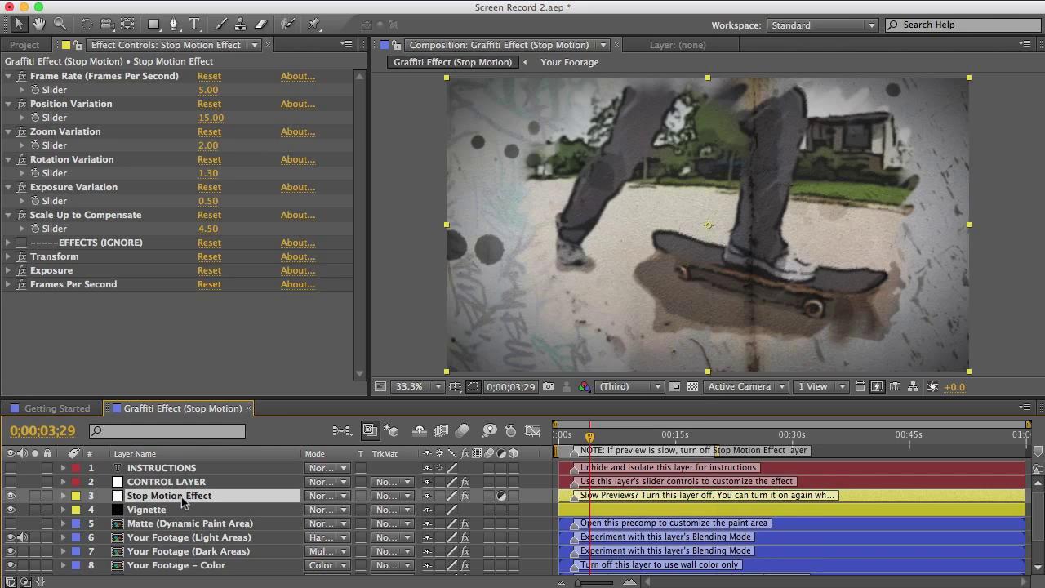
{"action": "left_click", "coordinate": [36, 77]}
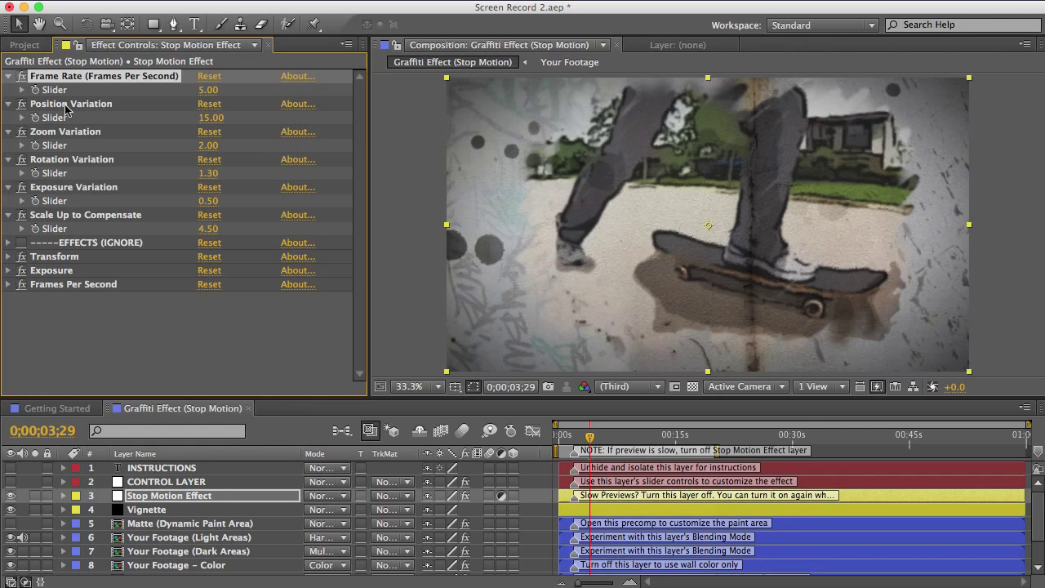
{"action": "left_click", "coordinate": [67, 107]}
{"action": "left_click", "coordinate": [66, 132]}
{"action": "left_click", "coordinate": [69, 160]}
{"action": "left_click", "coordinate": [74, 190]}
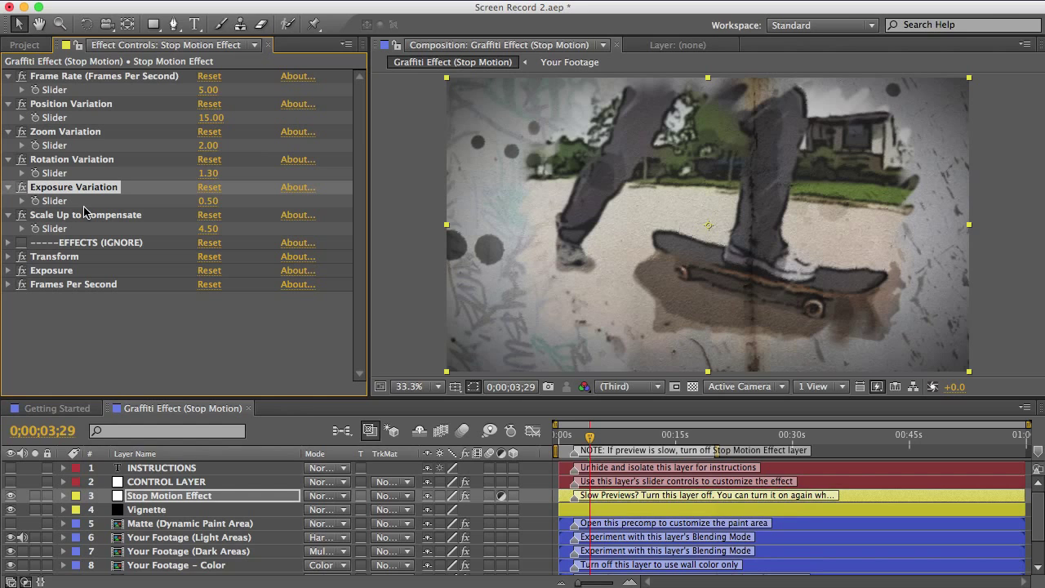
{"action": "left_click", "coordinate": [166, 499]}
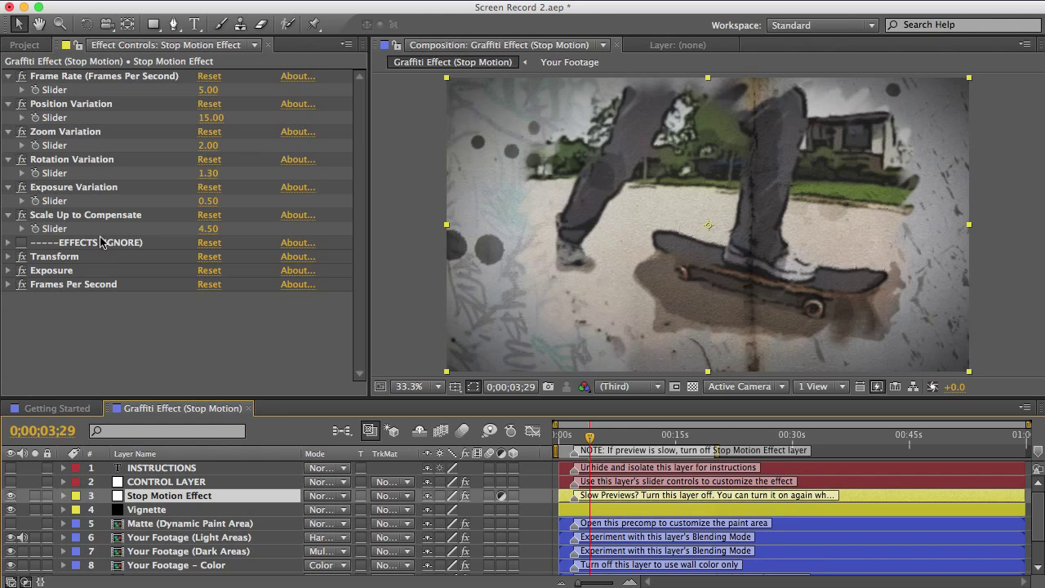
{"action": "left_click", "coordinate": [65, 76]}
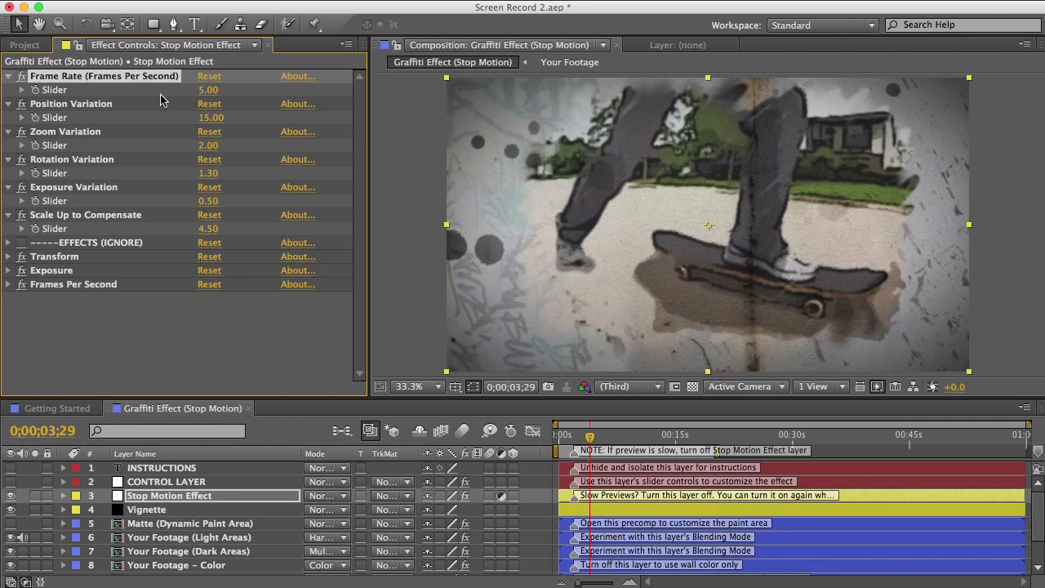
Open and preview the Matte (Dynamic Paint Area) precomp, then show CONTROL LAYER's thin spray sliders (Thin Width 20.00)
{"action": "left_click", "coordinate": [163, 524]}
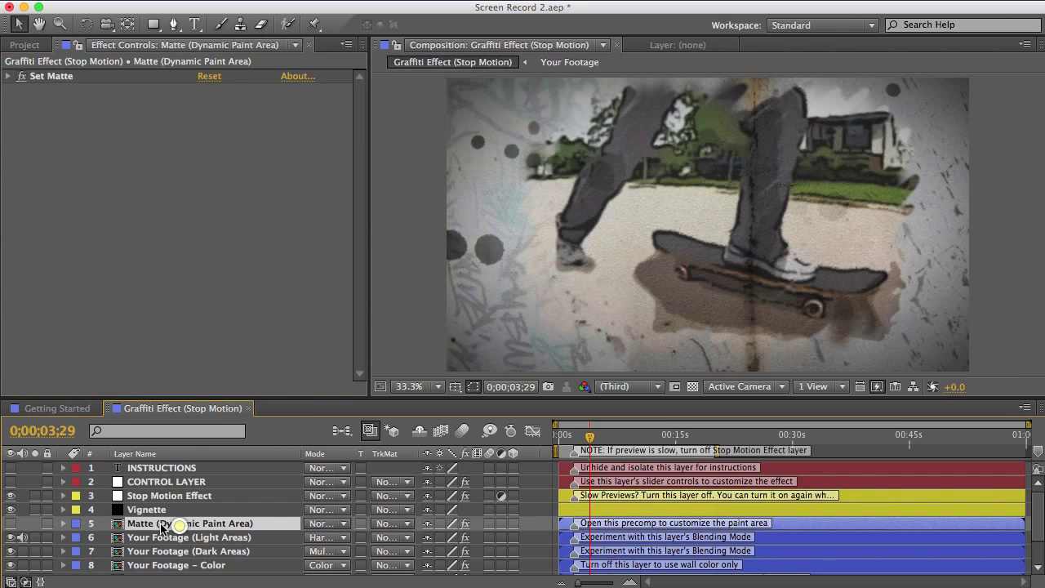
{"action": "double_click", "coordinate": [204, 531]}
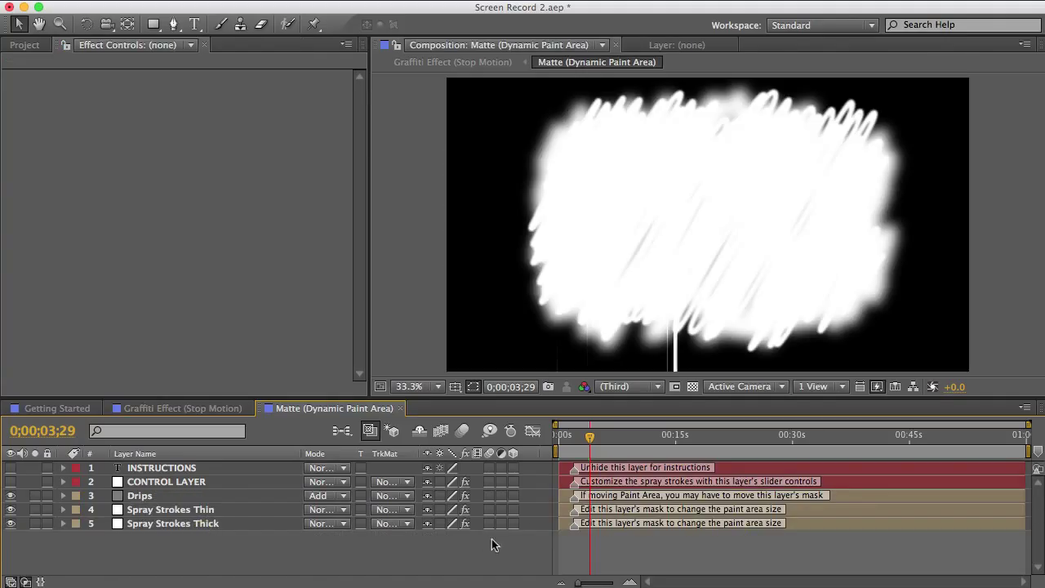
{"action": "key", "text": "space"}
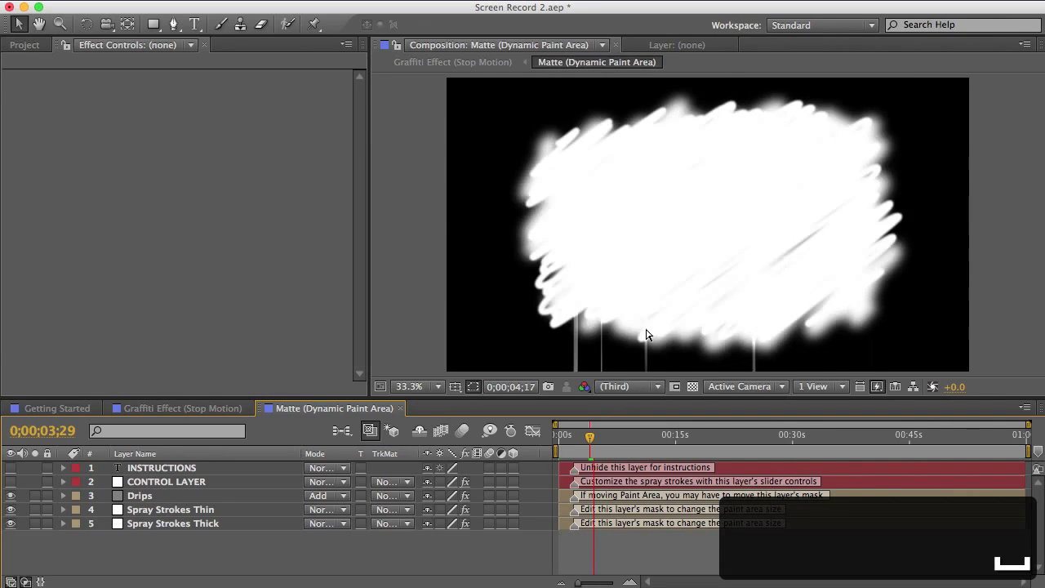
{"action": "key", "text": "space"}
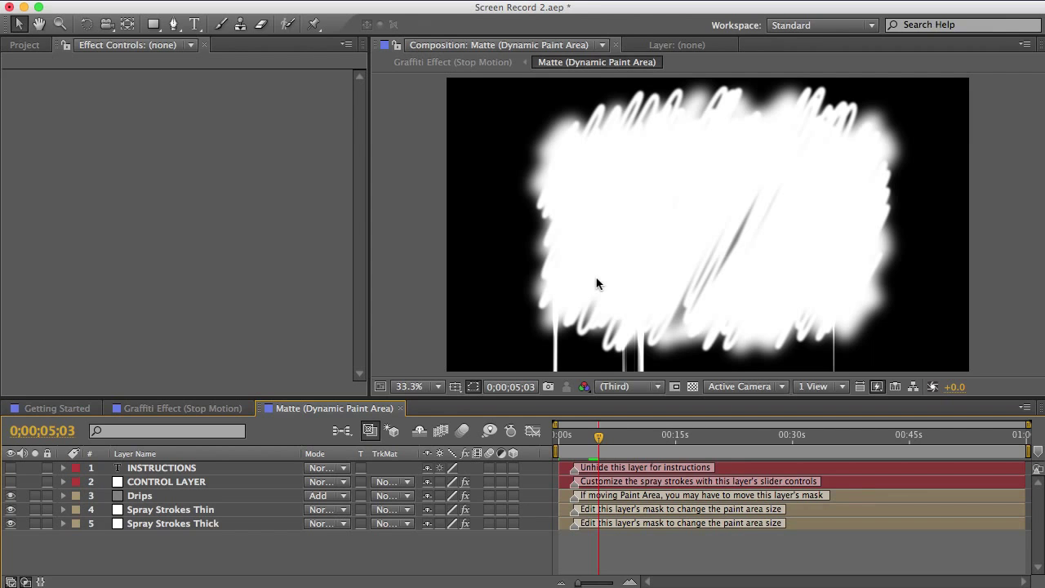
{"action": "left_click", "coordinate": [165, 484]}
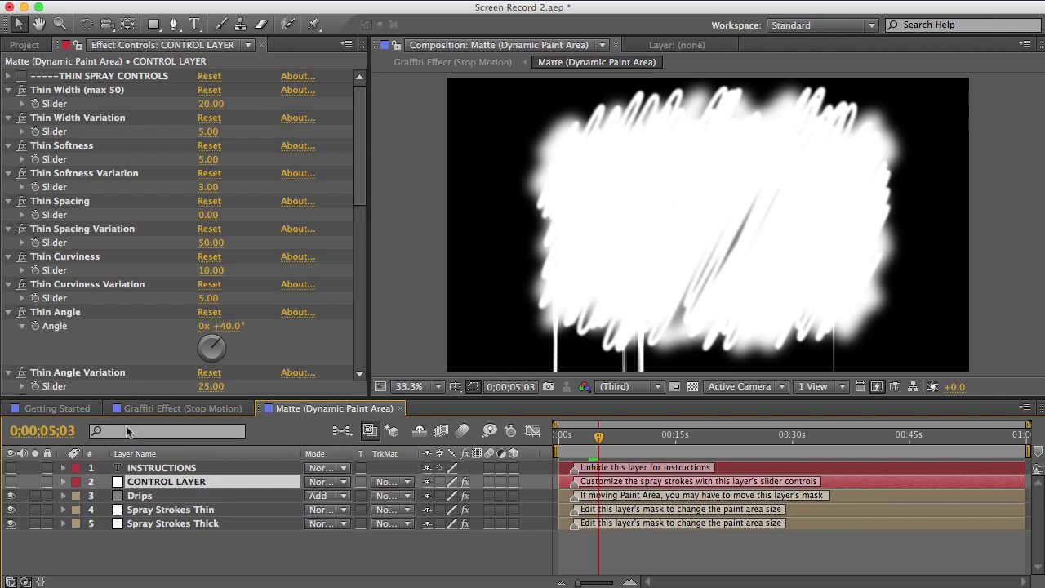
Solo Spray Strokes Thin, widen its mask, then unsolo it
{"action": "left_click", "coordinate": [148, 511]}
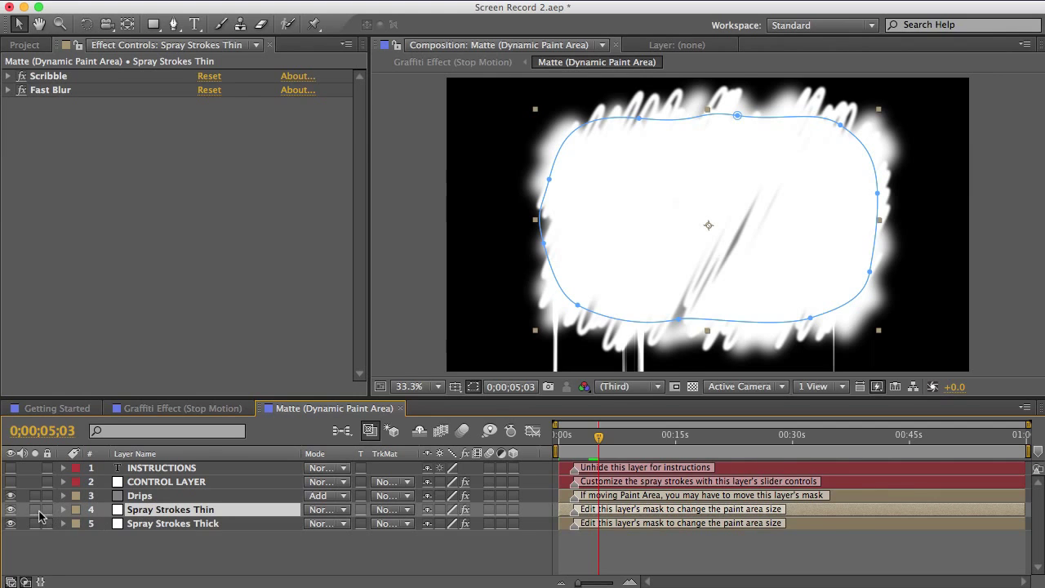
{"action": "left_click", "coordinate": [35, 510]}
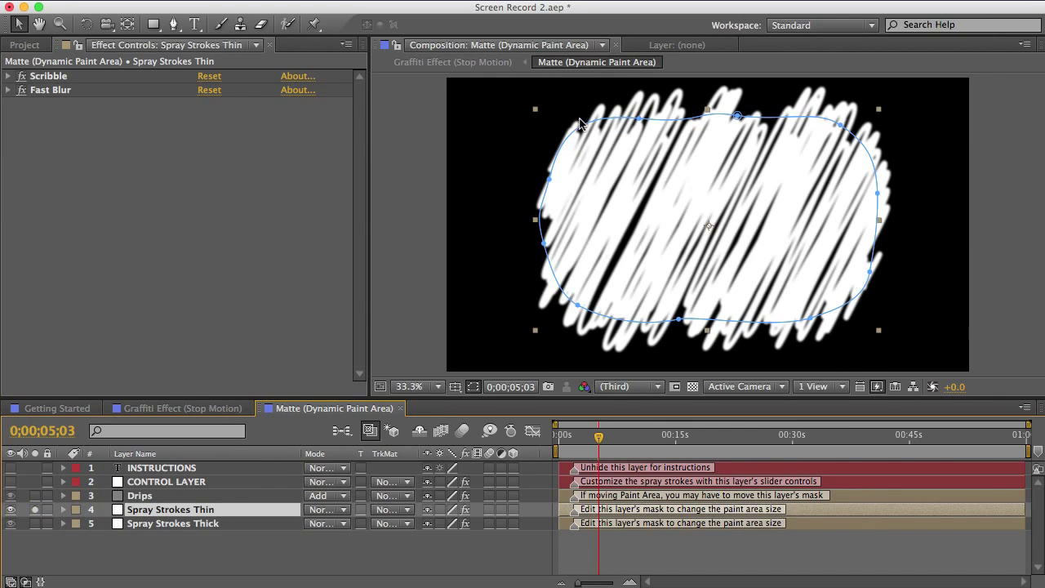
{"action": "mouse_move", "coordinate": [550, 178]}
{"action": "left_mouse_down"}
{"action": "mouse_move", "coordinate": [529, 168]}
{"action": "mouse_move", "coordinate": [469, 170]}
{"action": "left_mouse_up"}
{"action": "left_click_drag", "start_coordinate": [541, 246], "coordinate": [527, 263]}
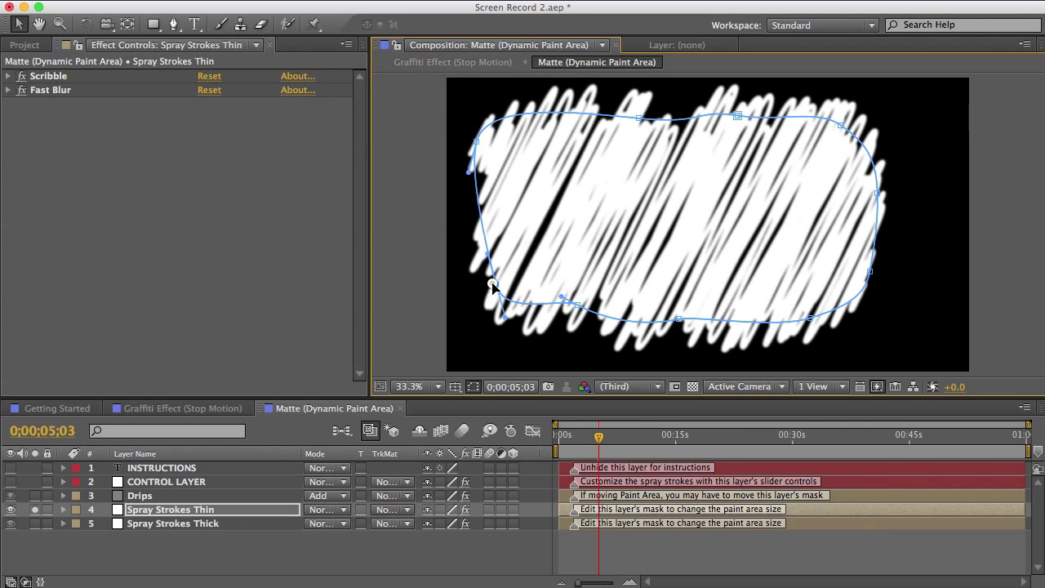
{"action": "double_click", "coordinate": [527, 265]}
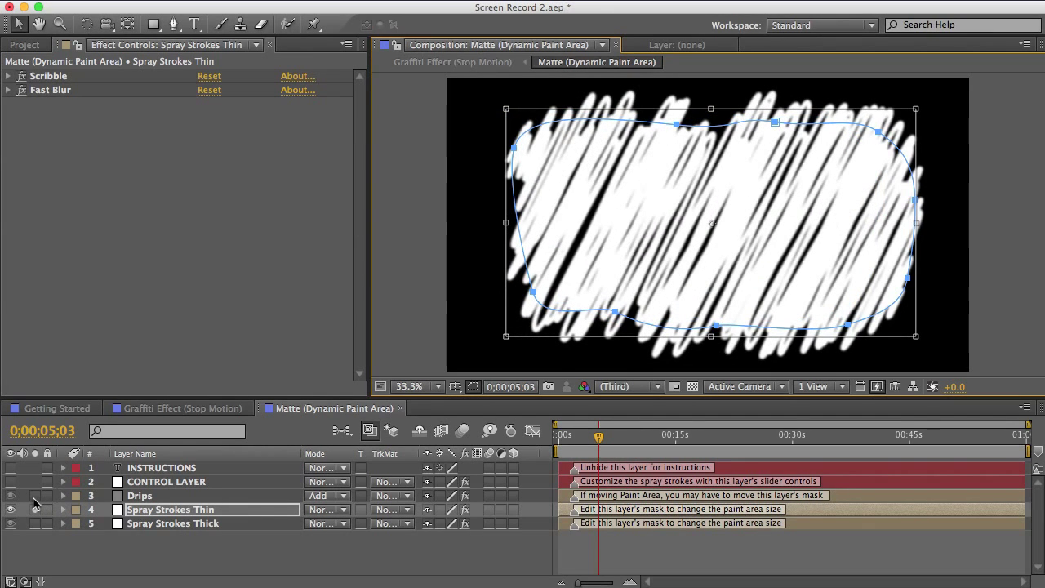
{"action": "left_click_drag", "start_coordinate": [34, 496], "coordinate": [35, 509]}
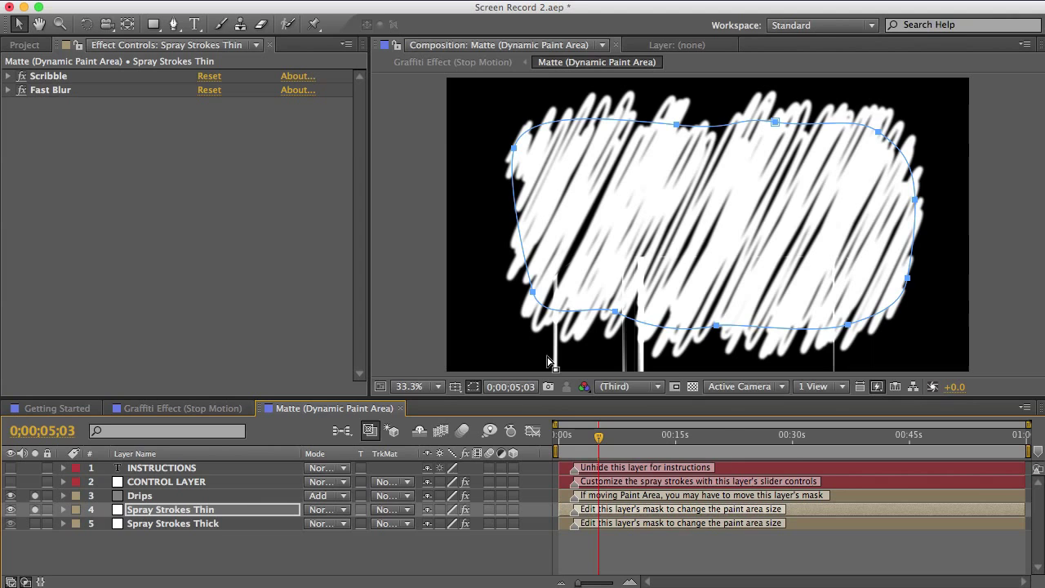
{"action": "left_click", "coordinate": [34, 510]}
Widen the Drips layer's mask and close the Matte precomp
{"action": "mouse_move", "coordinate": [599, 436]}
{"action": "left_mouse_down"}
{"action": "mouse_move", "coordinate": [615, 438]}
{"action": "mouse_move", "coordinate": [605, 438]}
{"action": "left_mouse_up"}
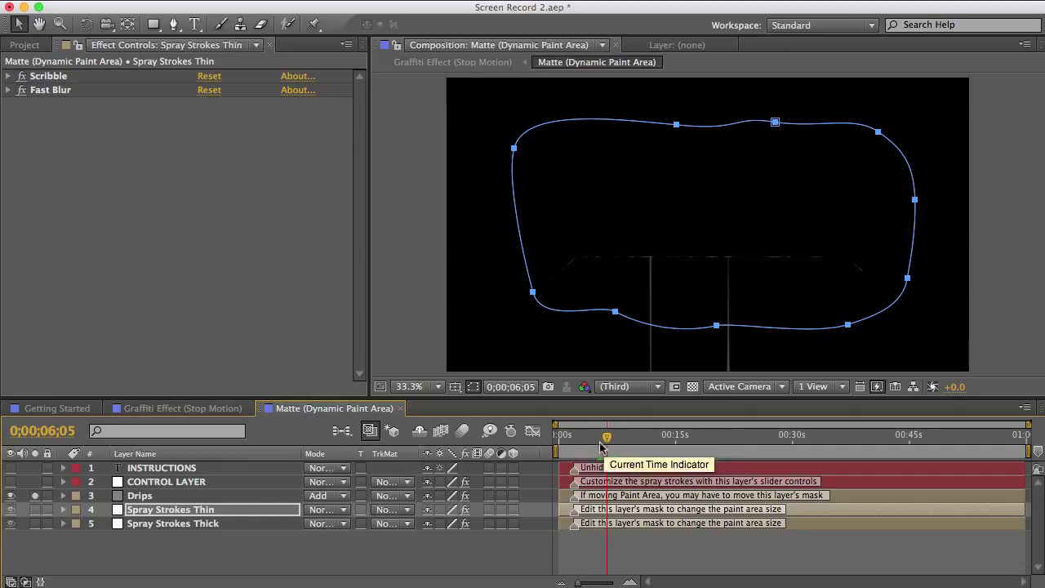
{"action": "left_click", "coordinate": [181, 497]}
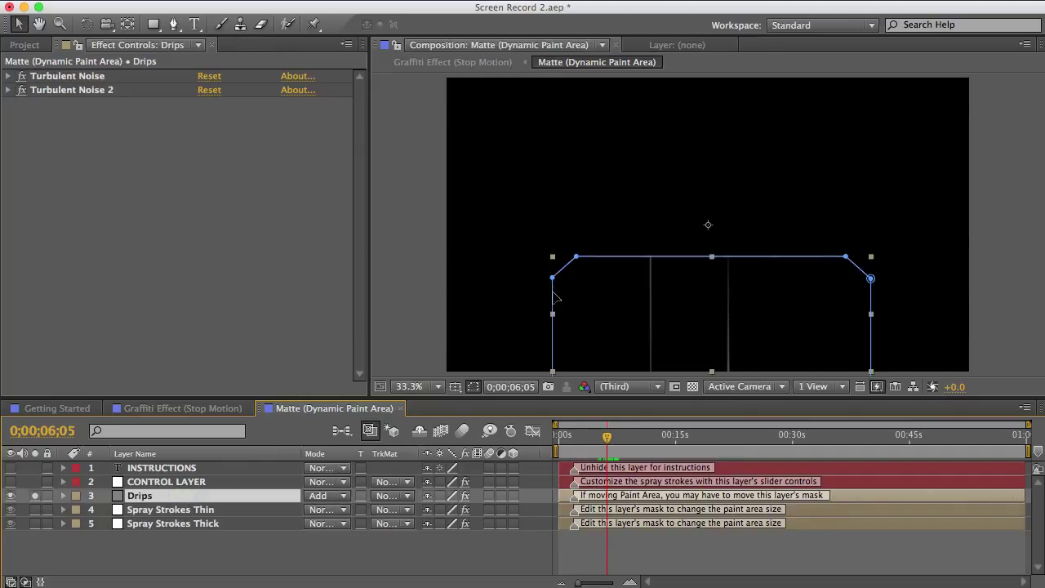
{"action": "mouse_move", "coordinate": [552, 293]}
{"action": "left_mouse_down"}
{"action": "mouse_move", "coordinate": [492, 295]}
{"action": "mouse_move", "coordinate": [548, 294]}
{"action": "left_mouse_up"}
{"action": "key", "text": "super+w"}
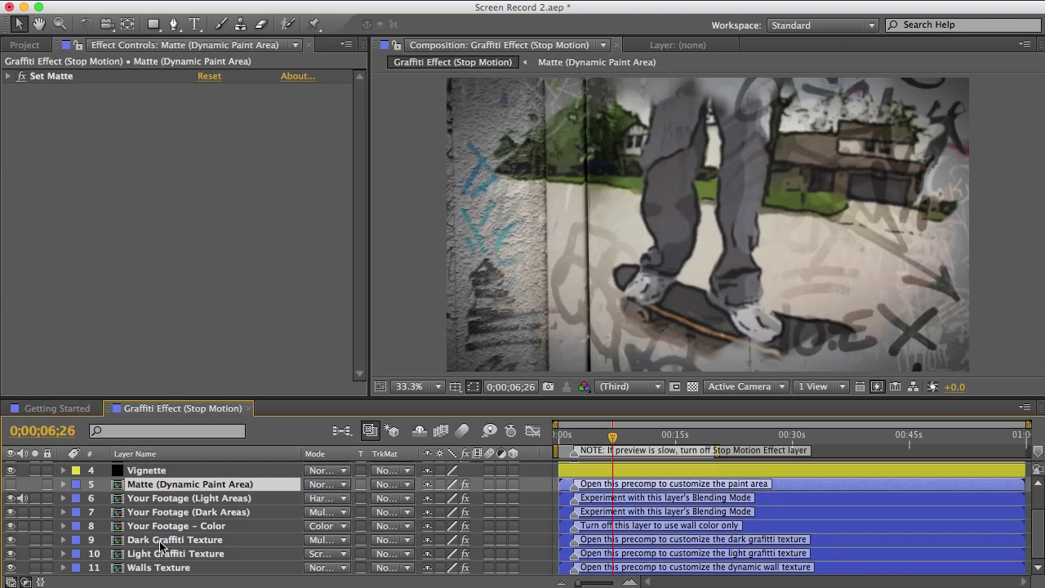
{"action": "left_click", "coordinate": [161, 540]}
{"action": "left_click", "coordinate": [152, 554]}
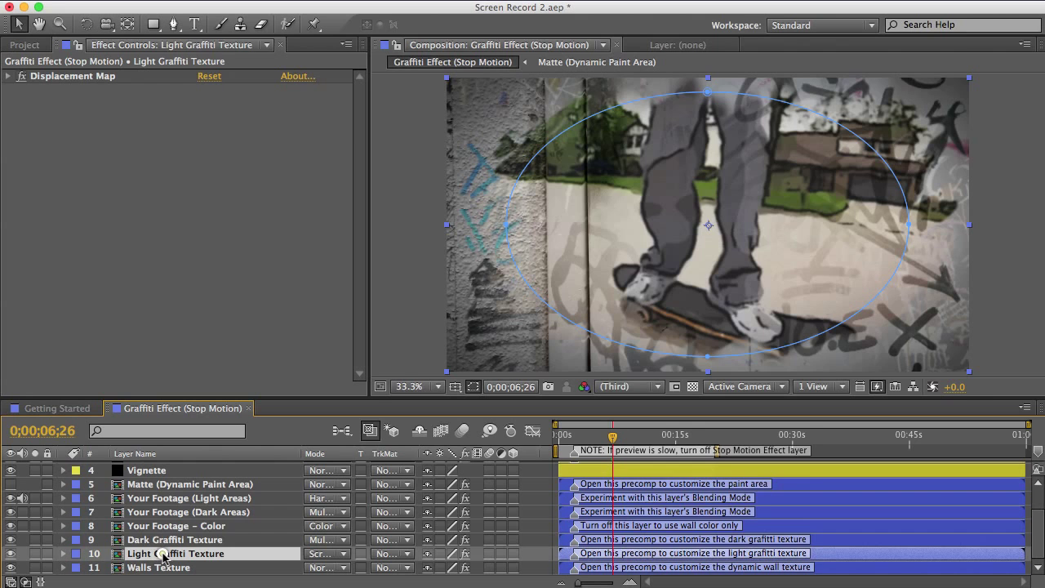
{"action": "double_click", "coordinate": [161, 554]}
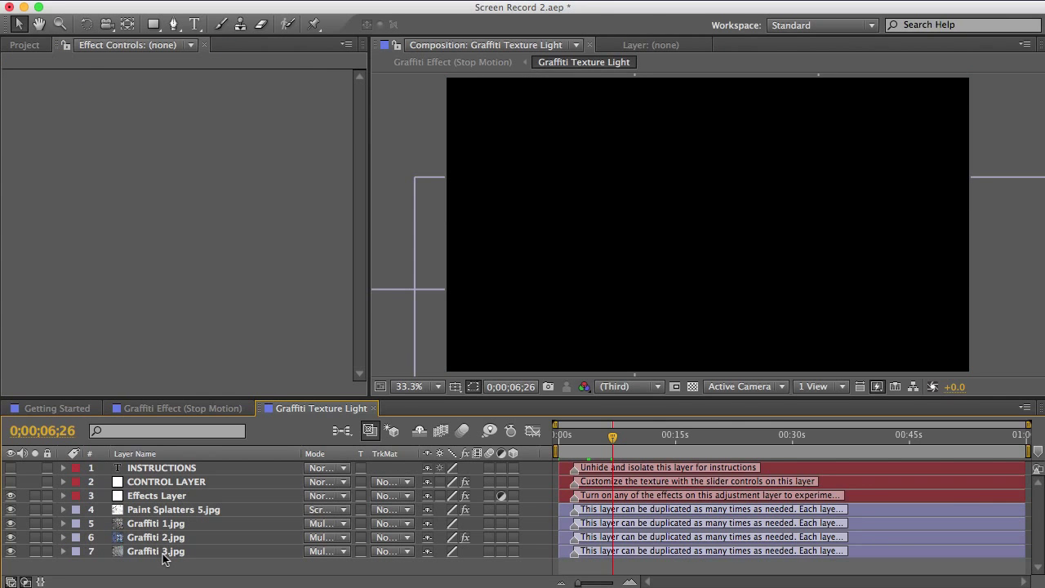
{"action": "left_click", "coordinate": [159, 482]}
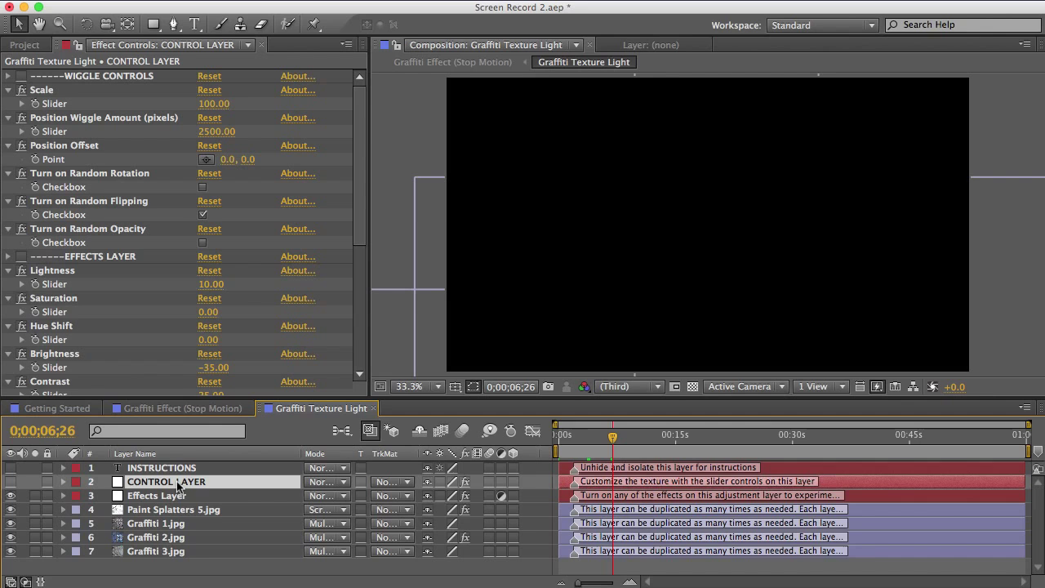
{"action": "left_click_drag", "start_coordinate": [360, 175], "coordinate": [418, 340]}
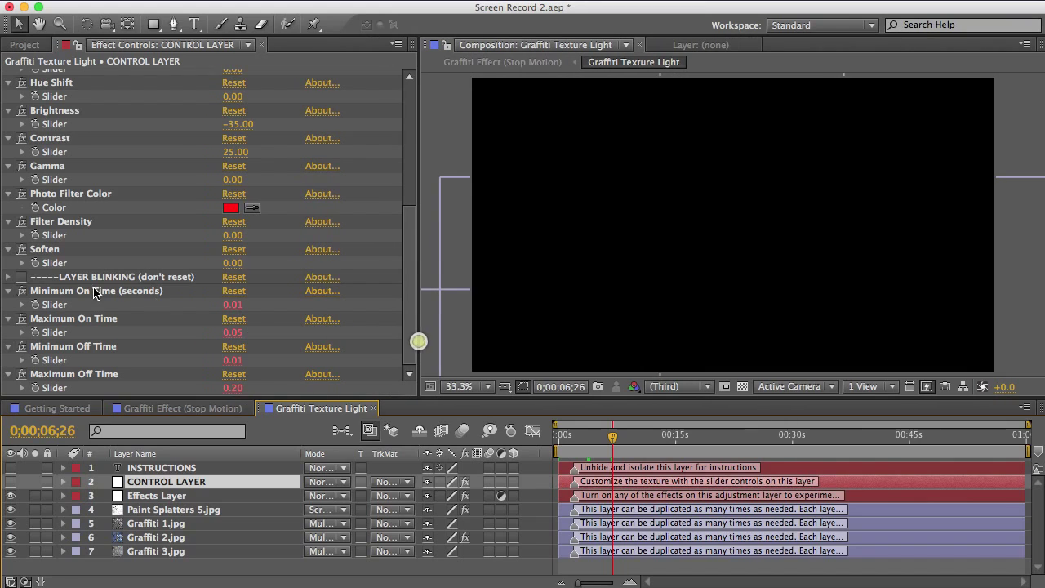
{"action": "left_click", "coordinate": [90, 277]}
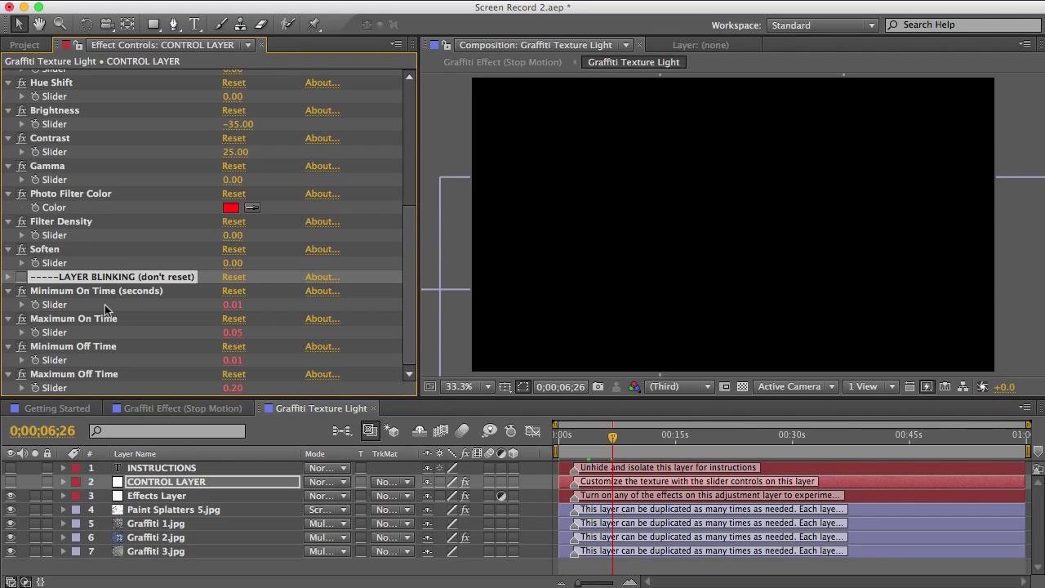
{"action": "left_click", "coordinate": [147, 509]}
{"action": "left_click", "coordinate": [147, 524]}
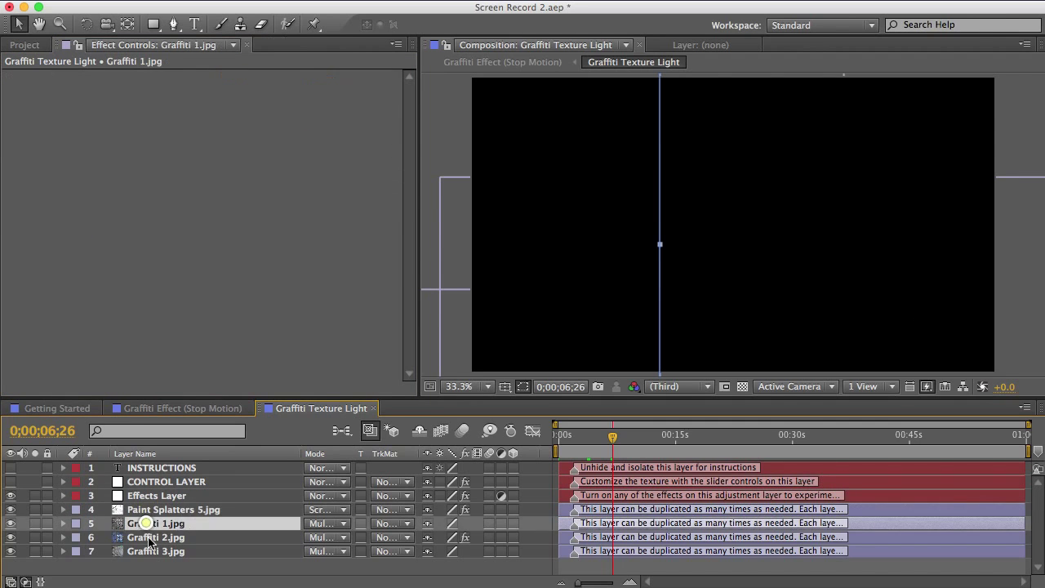
{"action": "left_click", "coordinate": [148, 537]}
{"action": "left_click", "coordinate": [152, 552]}
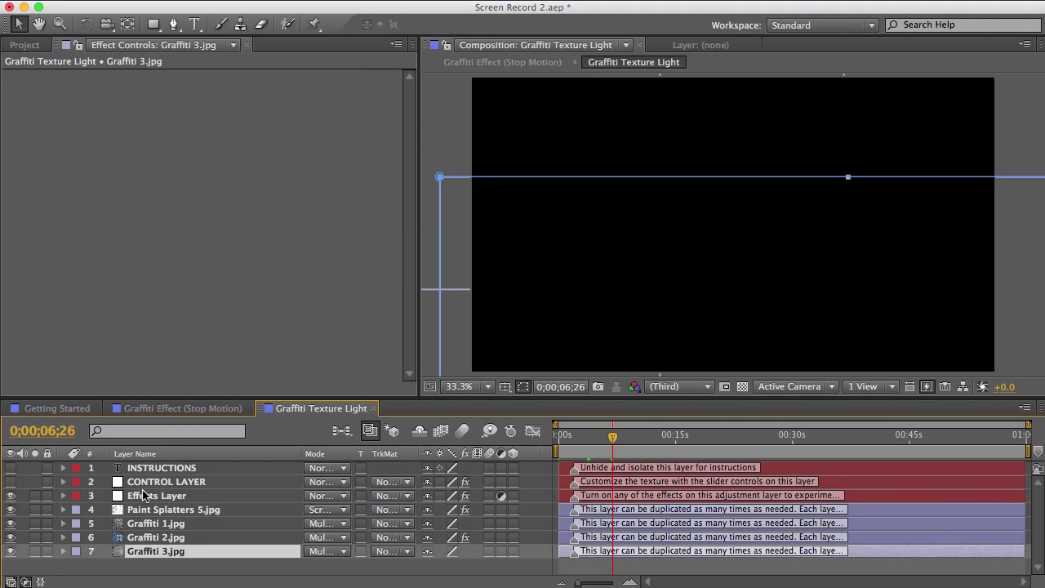
{"action": "key", "text": "space"}
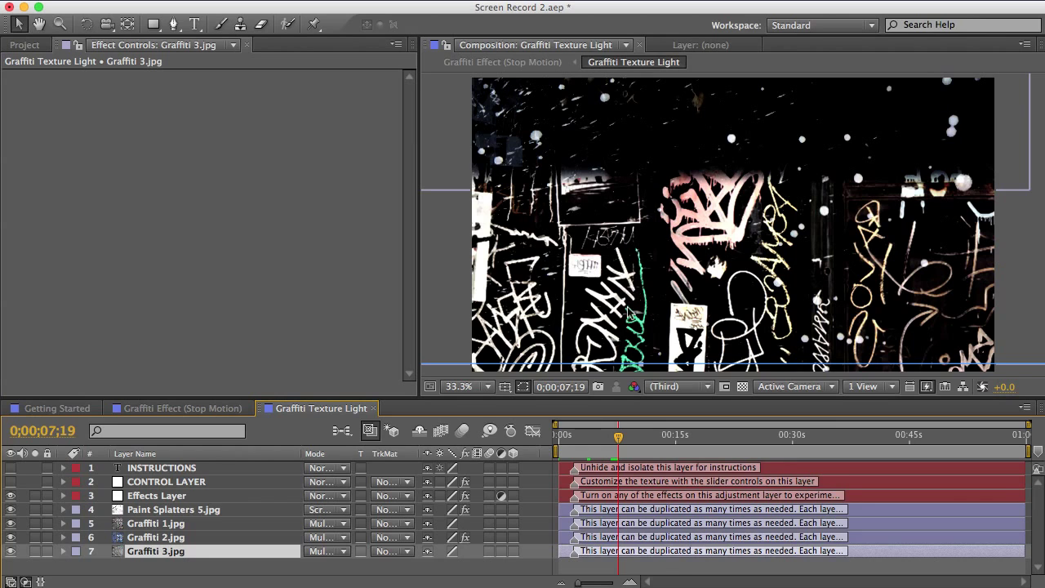
{"action": "left_click", "coordinate": [193, 484]}
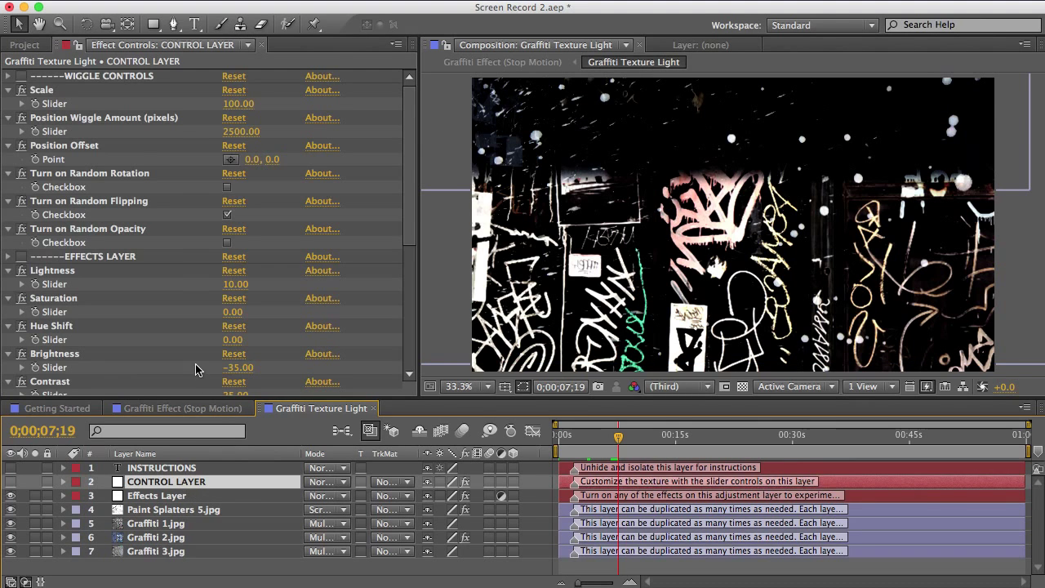
{"action": "scroll", "coordinate": [193, 366], "scroll_direction": "down", "scroll_amount": 6}
{"action": "left_click", "coordinate": [90, 320]}
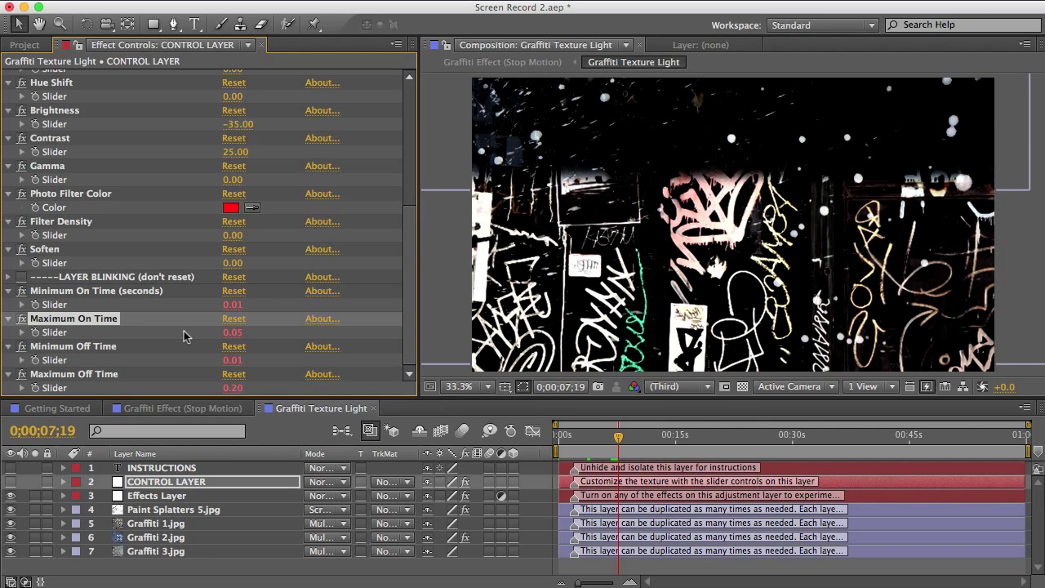
{"action": "left_click", "coordinate": [374, 409]}
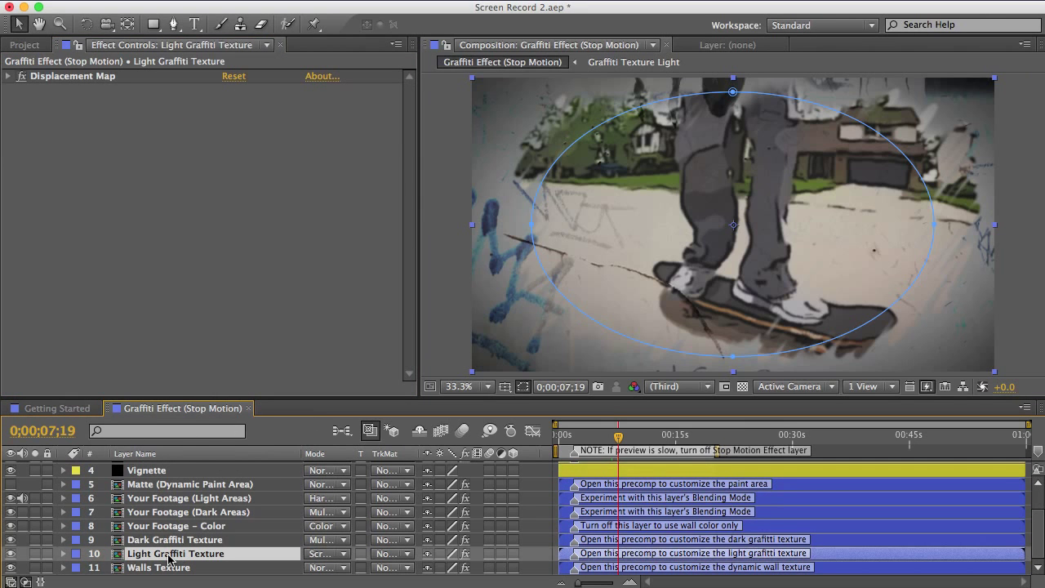
Solo the Walls Texture layer and move to the plain white wall frame
{"action": "left_click", "coordinate": [162, 570]}
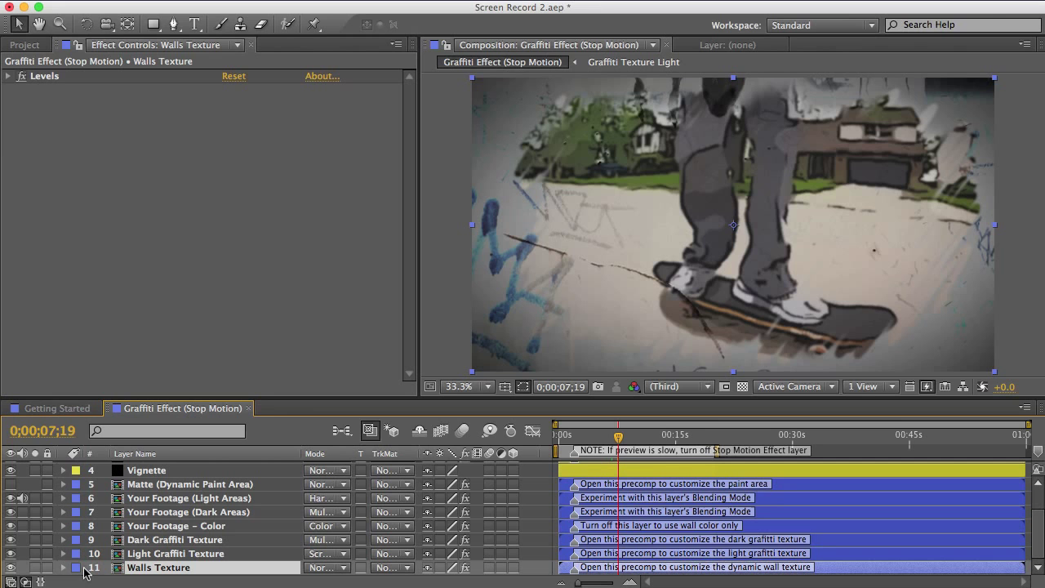
{"action": "left_click", "coordinate": [34, 567]}
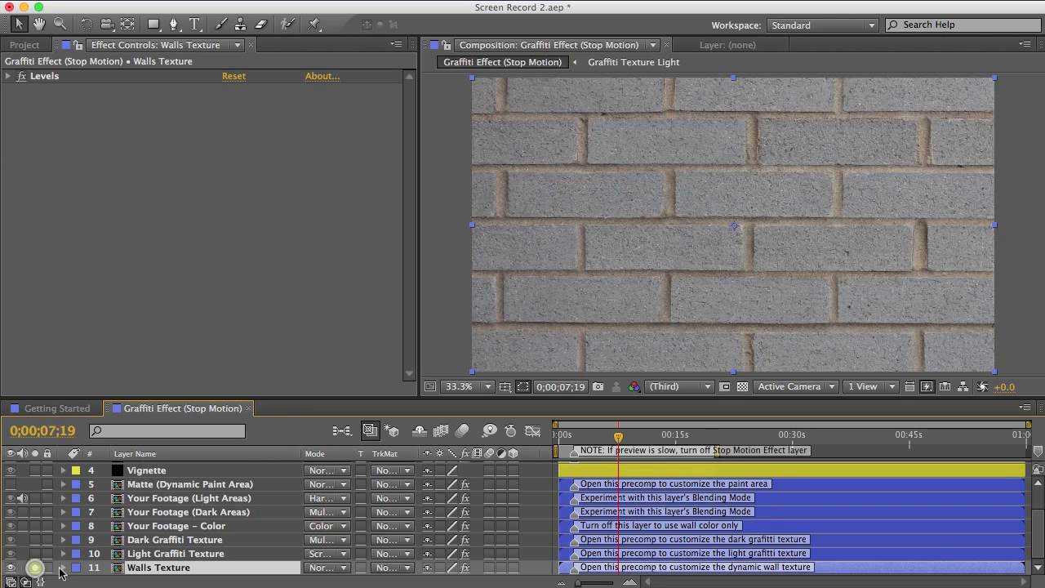
{"action": "left_click_drag", "start_coordinate": [618, 436], "coordinate": [658, 442]}
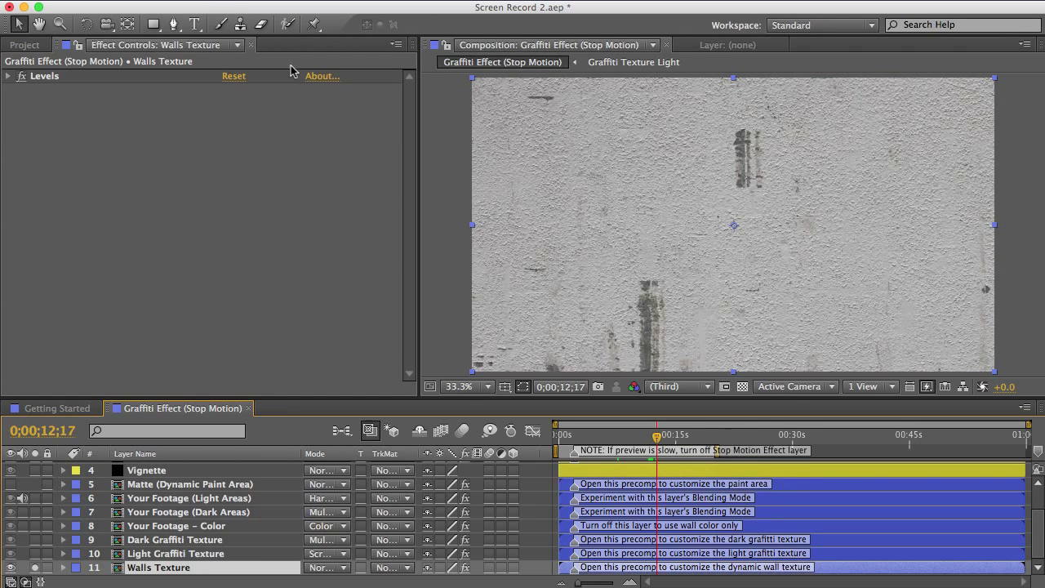
Freeze the Walls Texture layer on the current frame via Layer > Time > Freeze Frame
{"action": "left_click", "coordinate": [223, 2]}
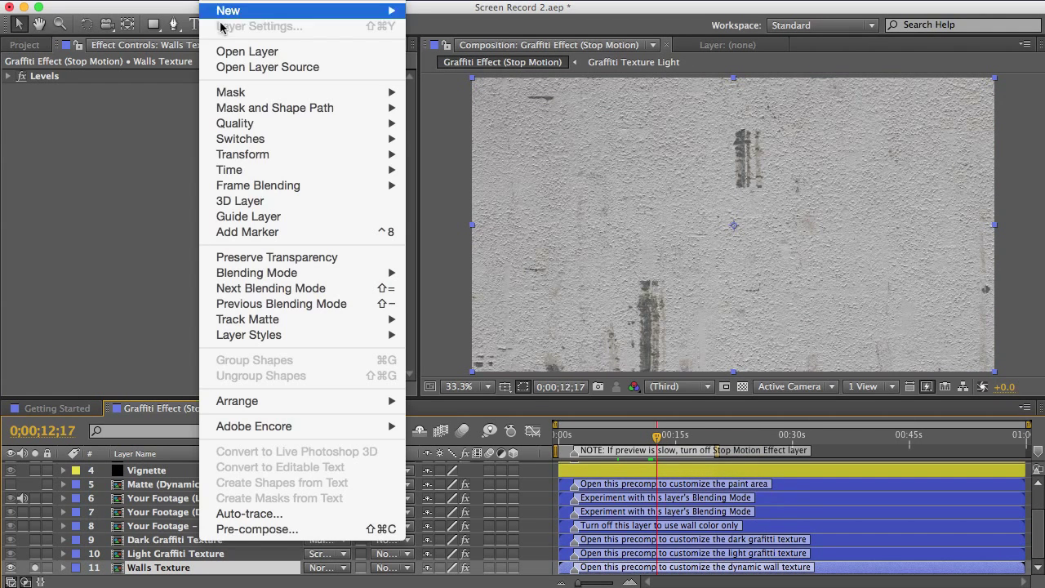
{"action": "mouse_move", "coordinate": [245, 172]}
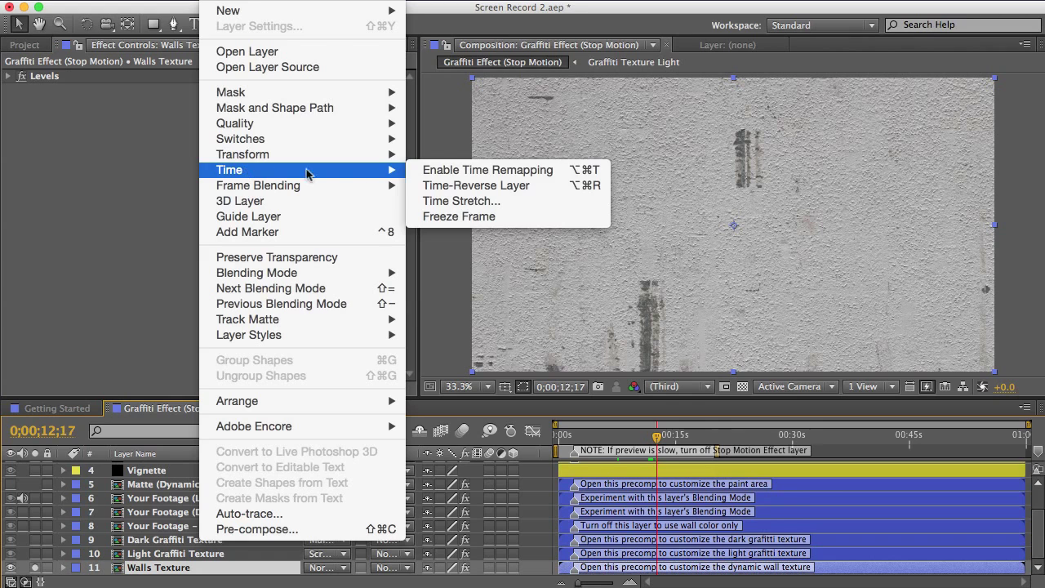
{"action": "left_click", "coordinate": [474, 216]}
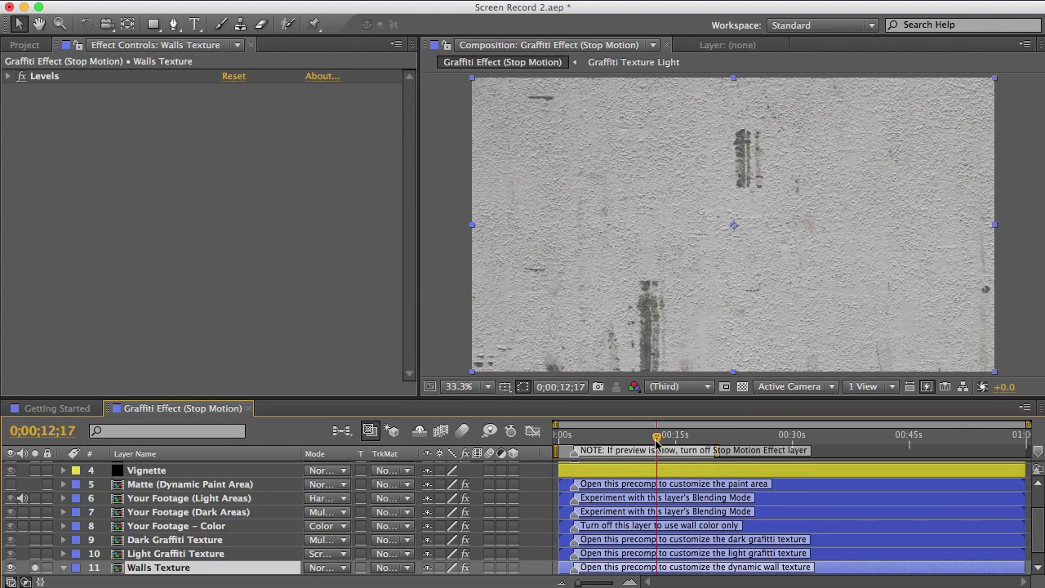
{"action": "left_click_drag", "start_coordinate": [659, 438], "coordinate": [603, 436]}
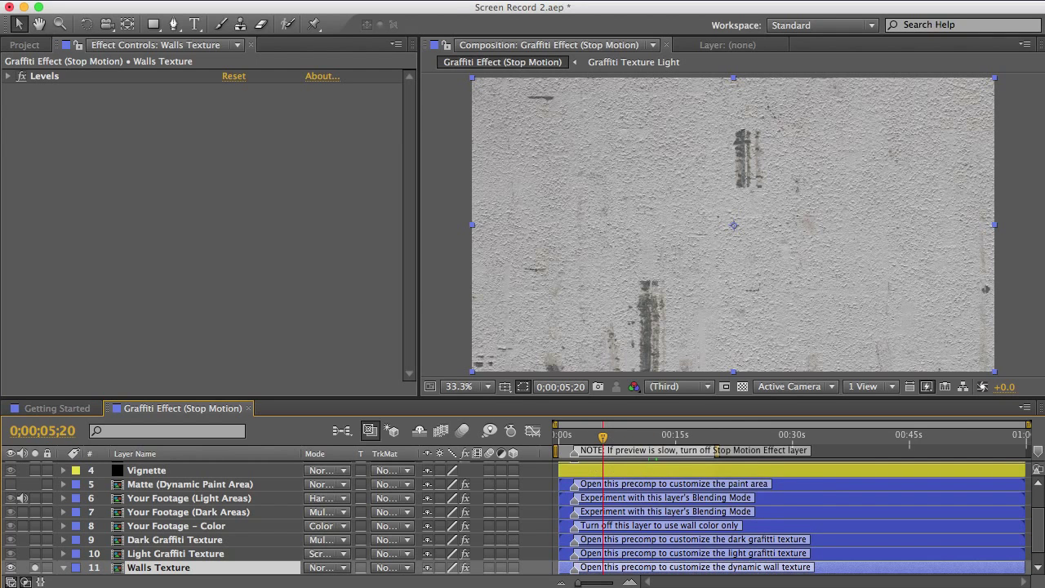